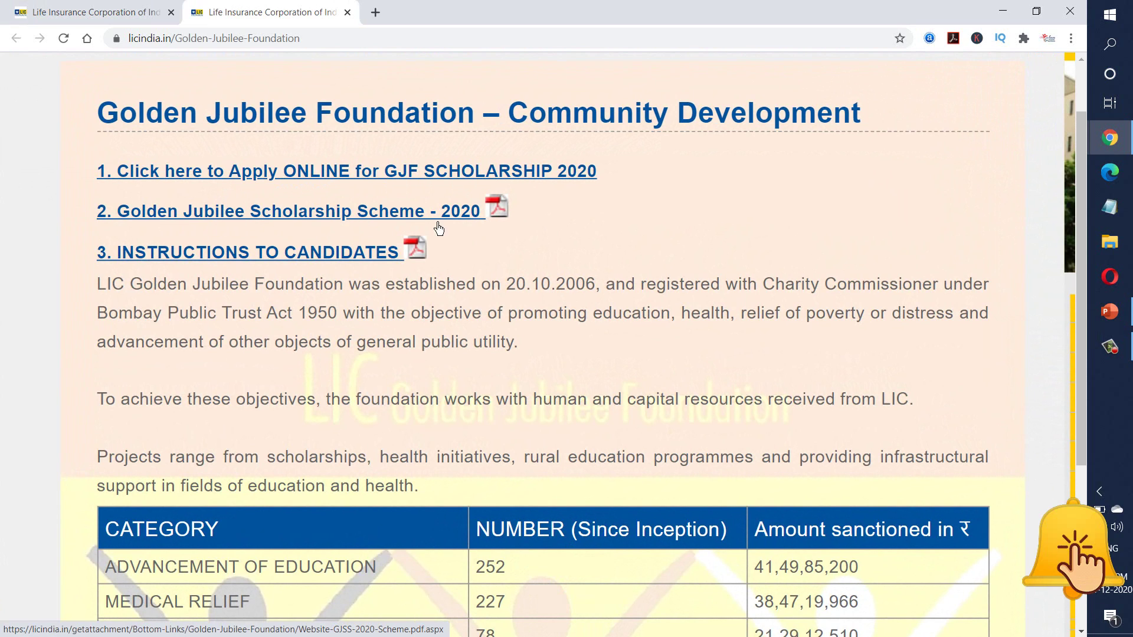
# - Open the 'Instructions to Candidates' PDF, zoom in, and dismiss the Open in Acrobat prompt
pyautogui.click(193, 261)
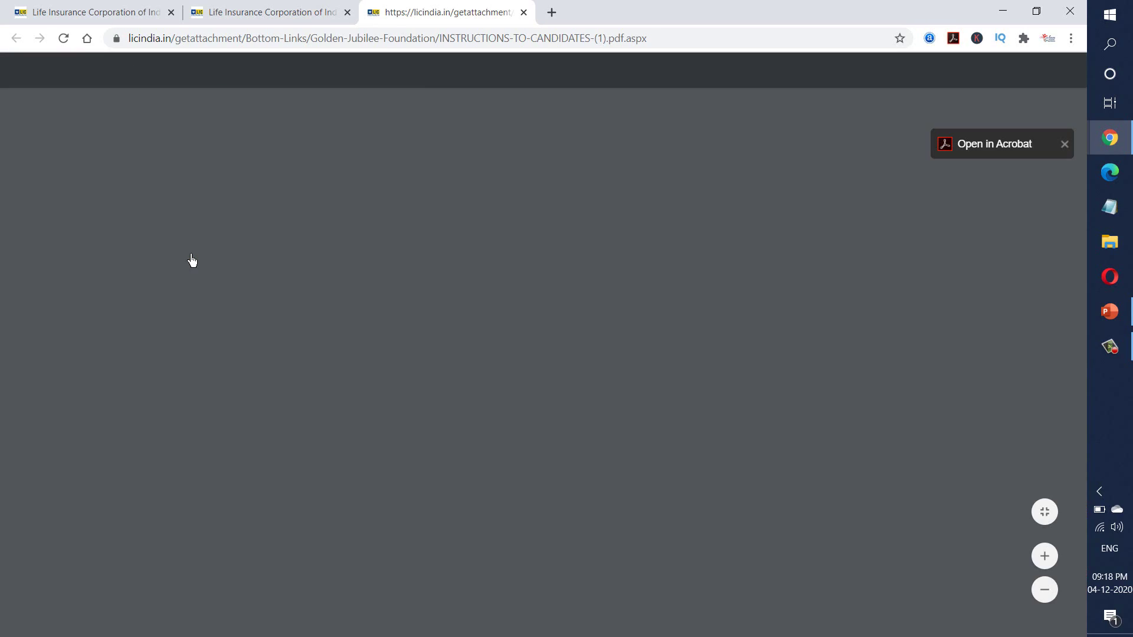
pyautogui.scroll(3, 769, 313)
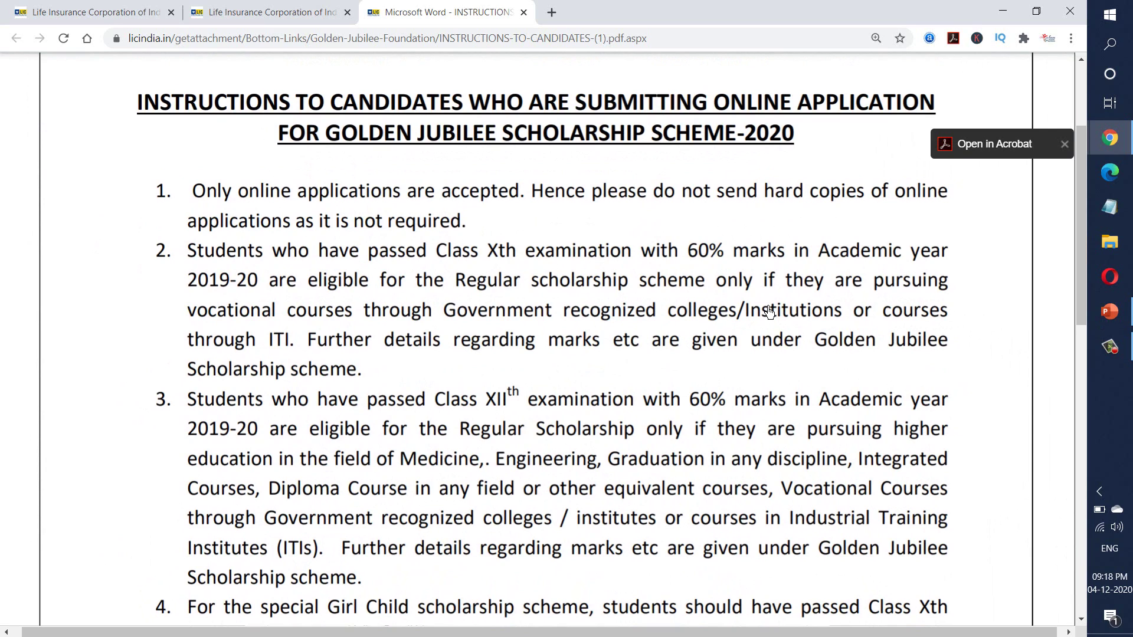
pyautogui.click(1065, 144)
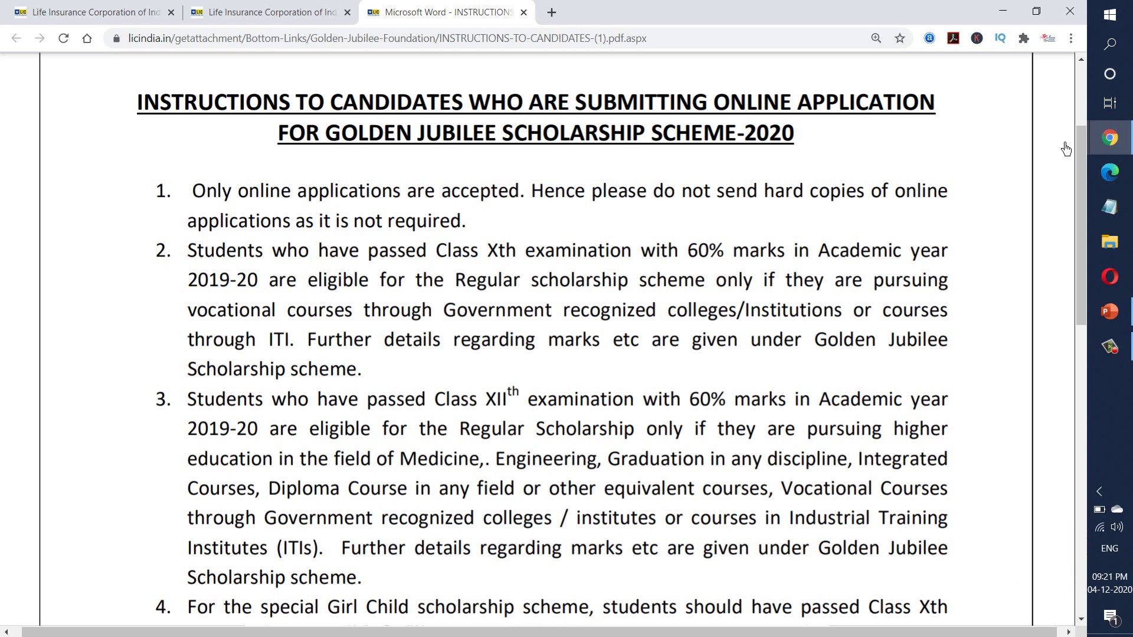
# - Read the instructions PDF through item 11, then return to the Golden Jubilee Foundation page
pyautogui.moveTo(1081, 322); pyautogui.dragTo(1082, 494)
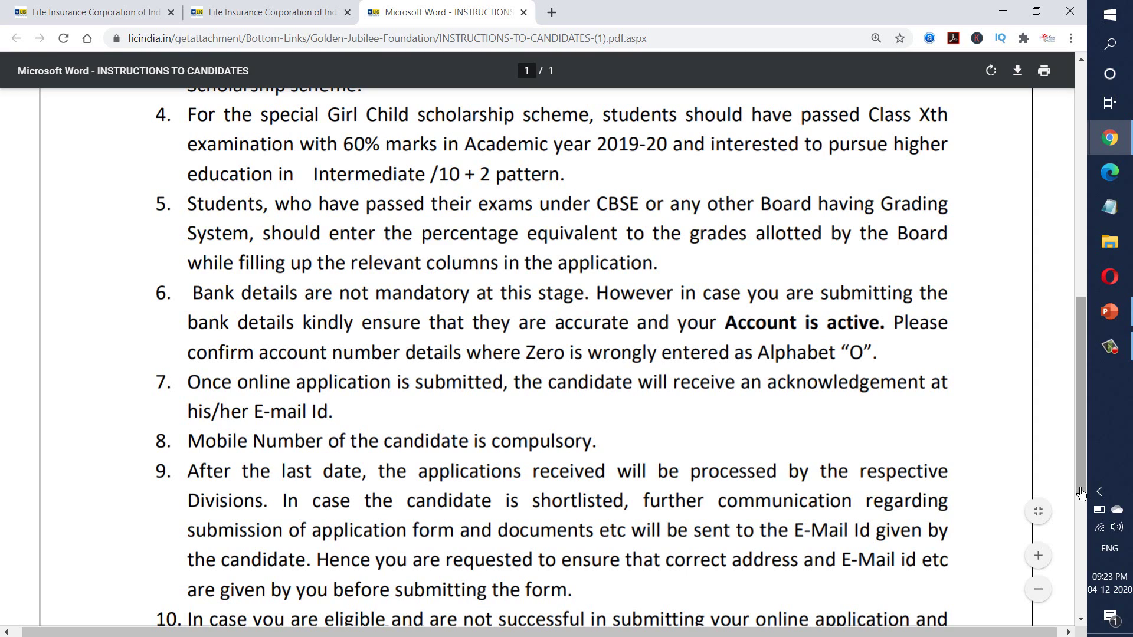
pyautogui.moveTo(1085, 472); pyautogui.dragTo(1073, 527)
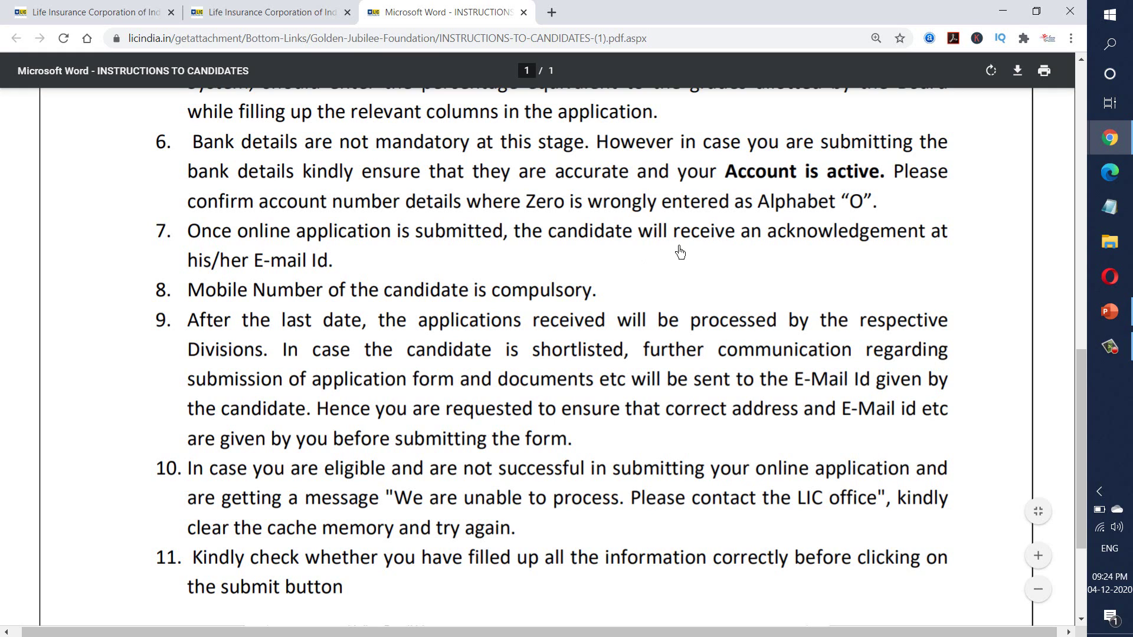
pyautogui.click(242, 7)
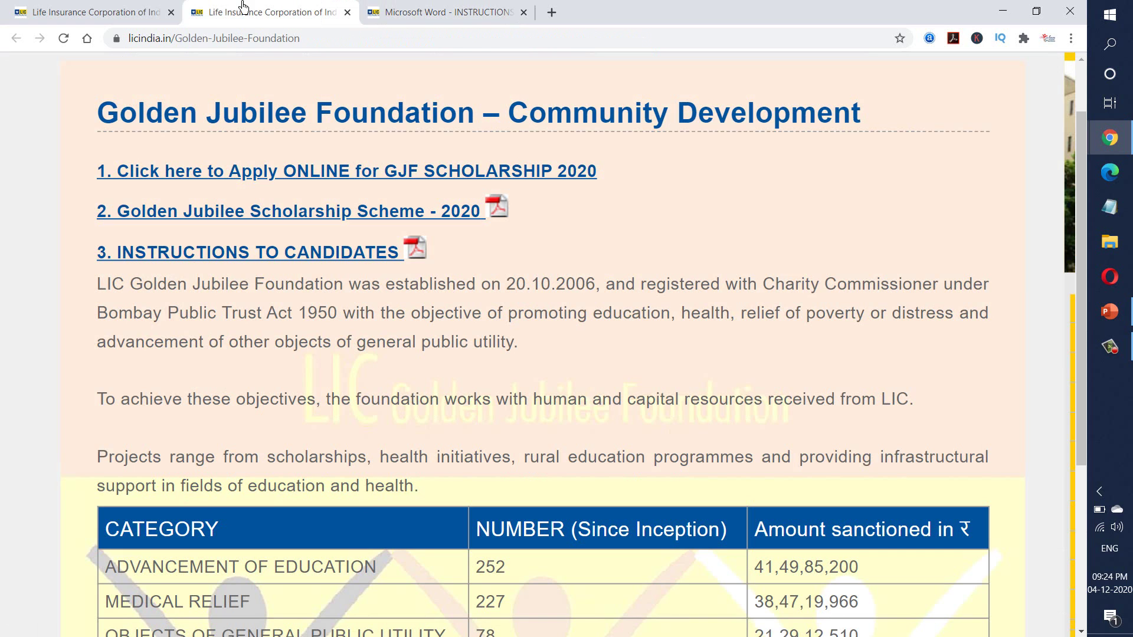
# - Open the Golden Jubilee Scholarship Scheme 2020 PDF enlarged, with the Acrobat prompt dismissed
pyautogui.click(228, 217)
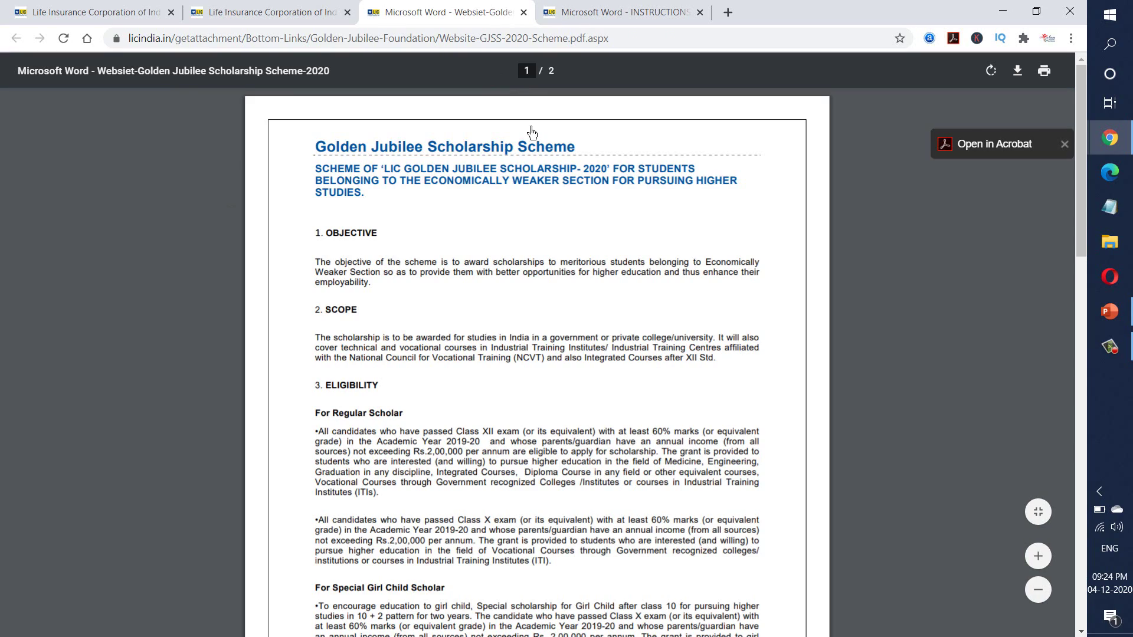
pyautogui.scroll(3, 491, 195)
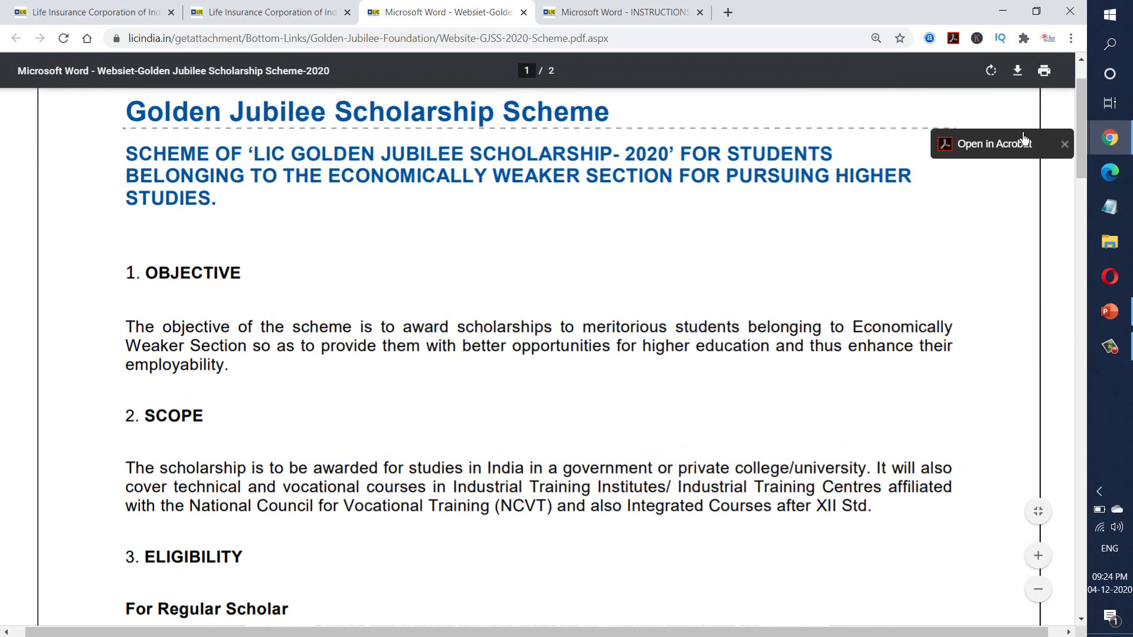
pyautogui.click(1065, 145)
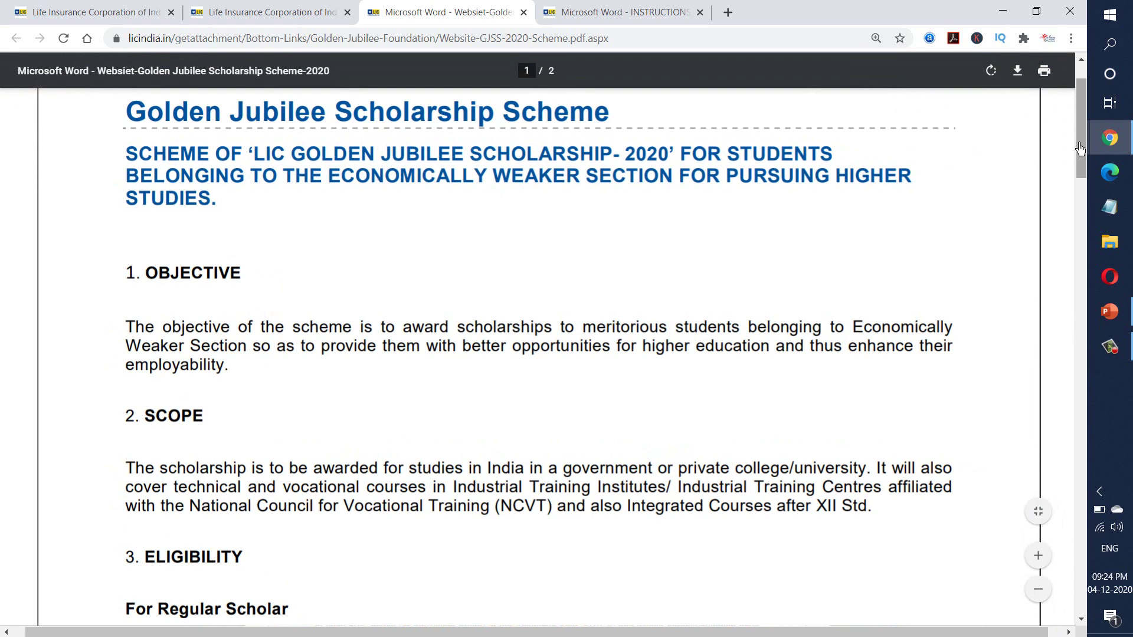
# - Read the scheme PDF to its 31.12.2020 deadline, close it, and go to the online application form
pyautogui.moveTo(1082, 152); pyautogui.dragTo(1105, 394)
pyautogui.click(1081, 620)
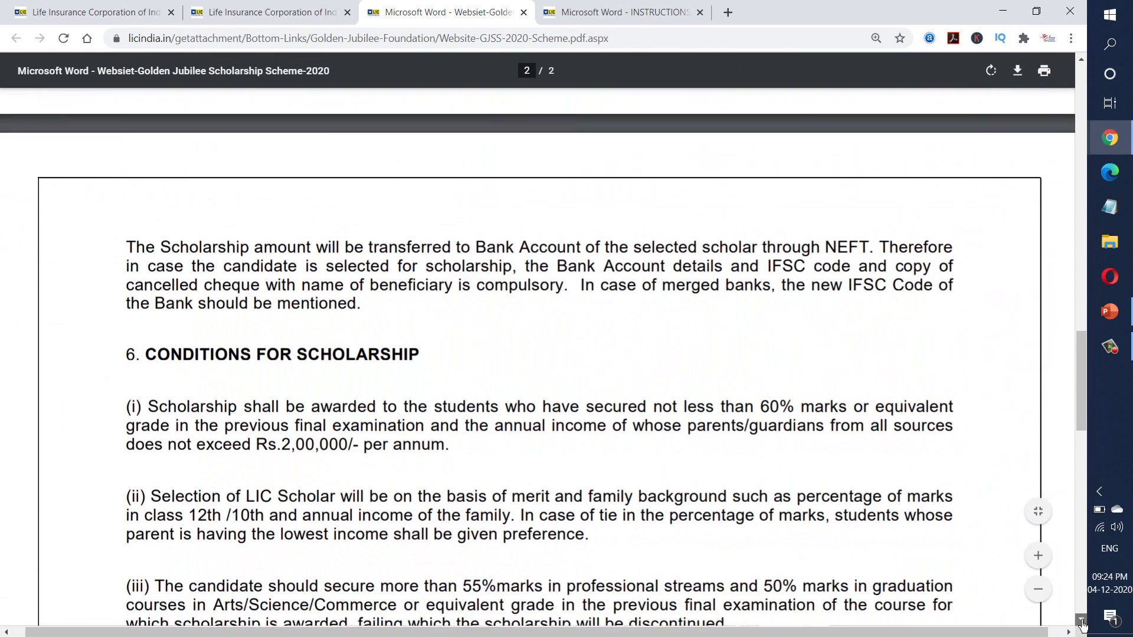
pyautogui.click(1083, 621)
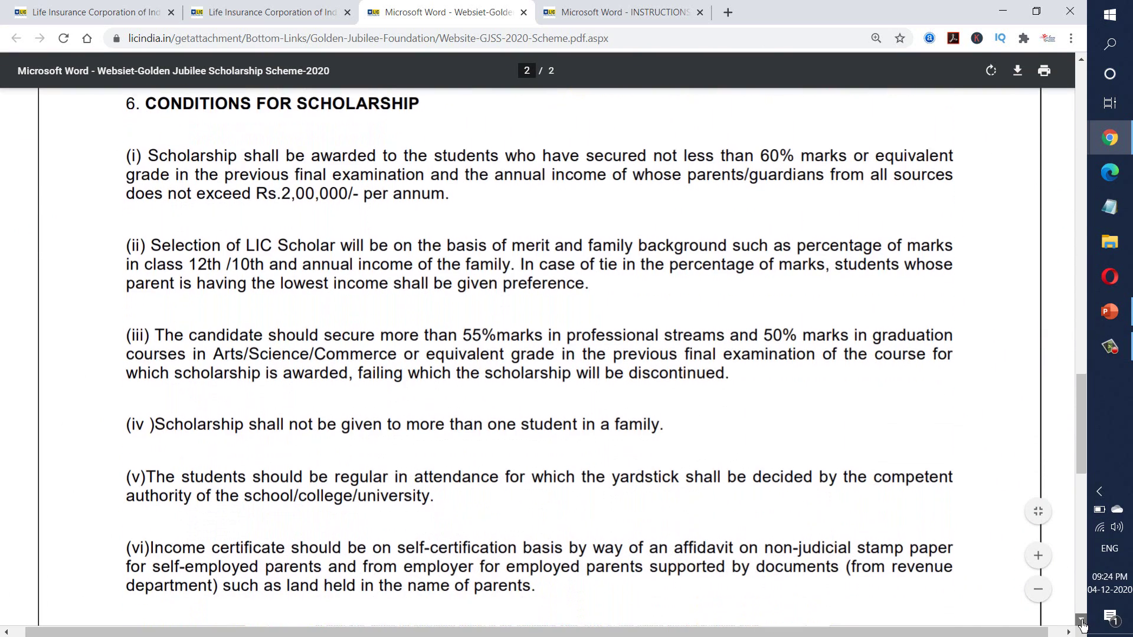
pyautogui.click(1082, 623)
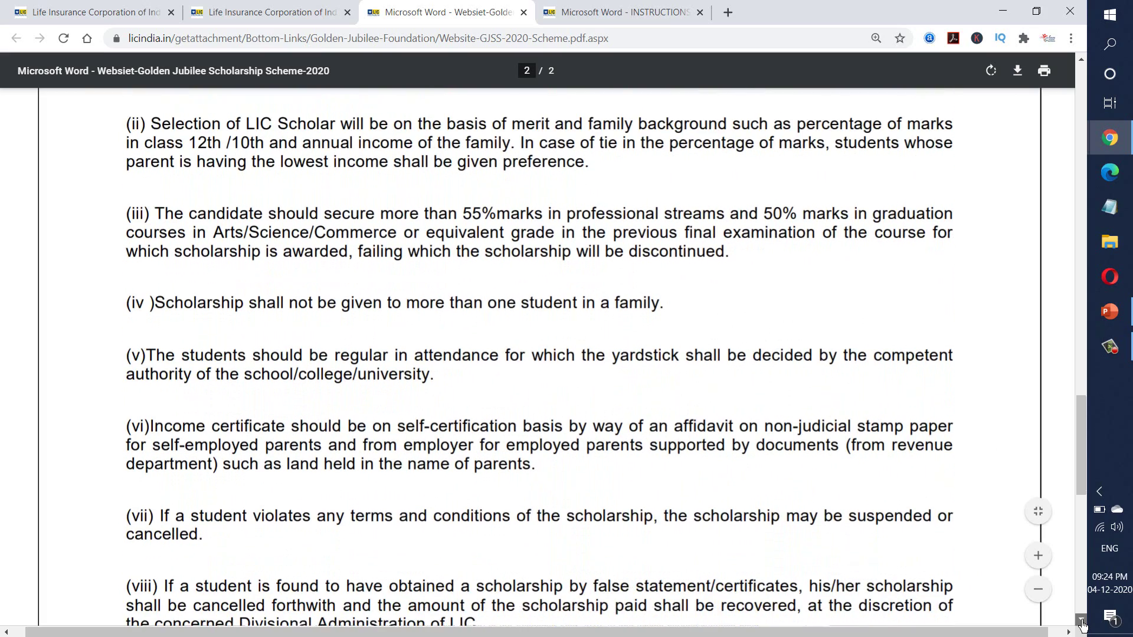
pyautogui.click(1082, 622)
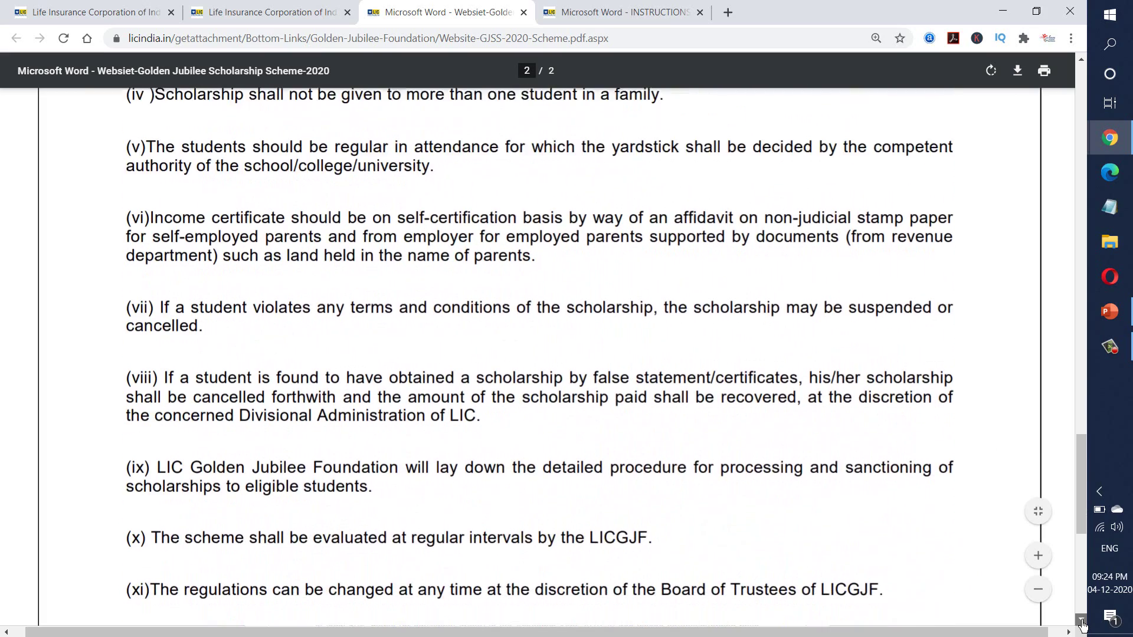
pyautogui.click(1083, 622)
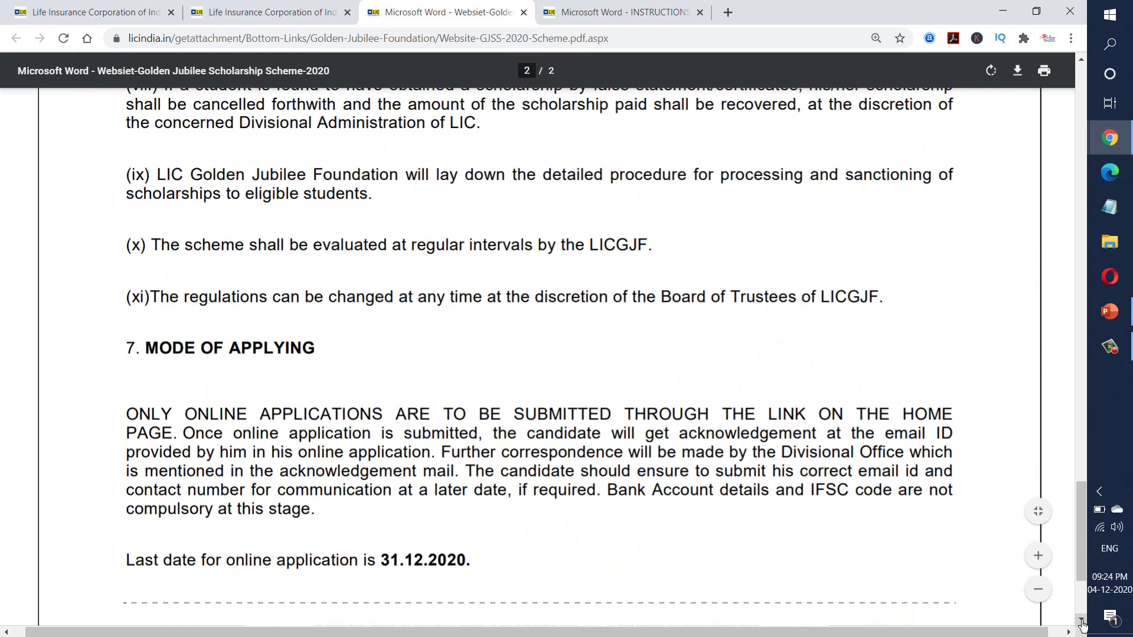
pyautogui.click(1082, 623)
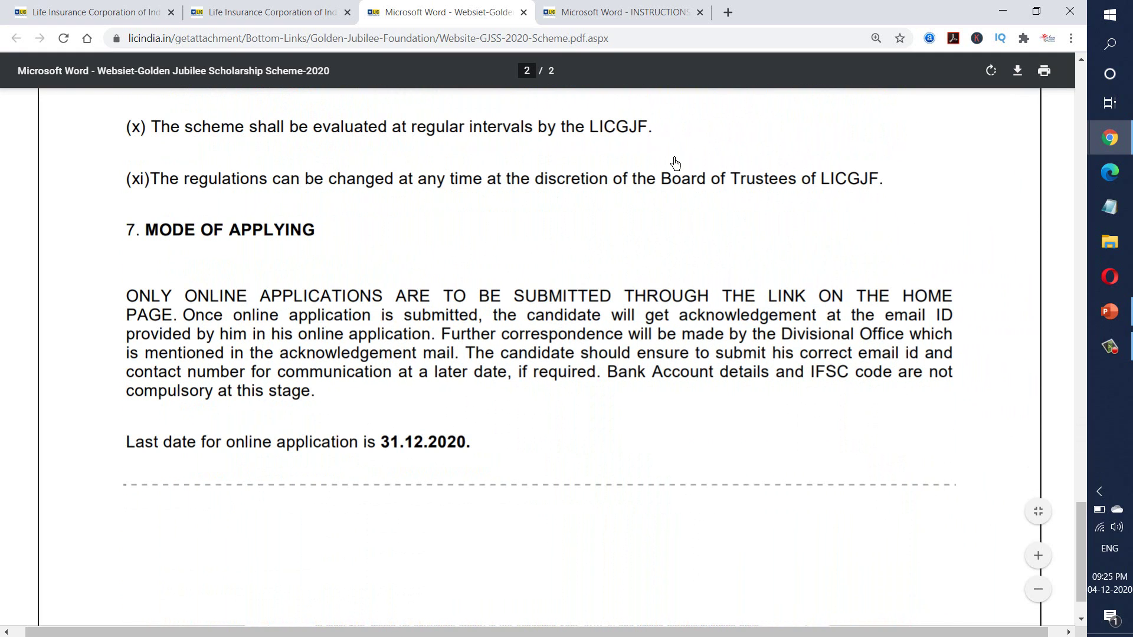
pyautogui.click(524, 13)
pyautogui.click(305, 171)
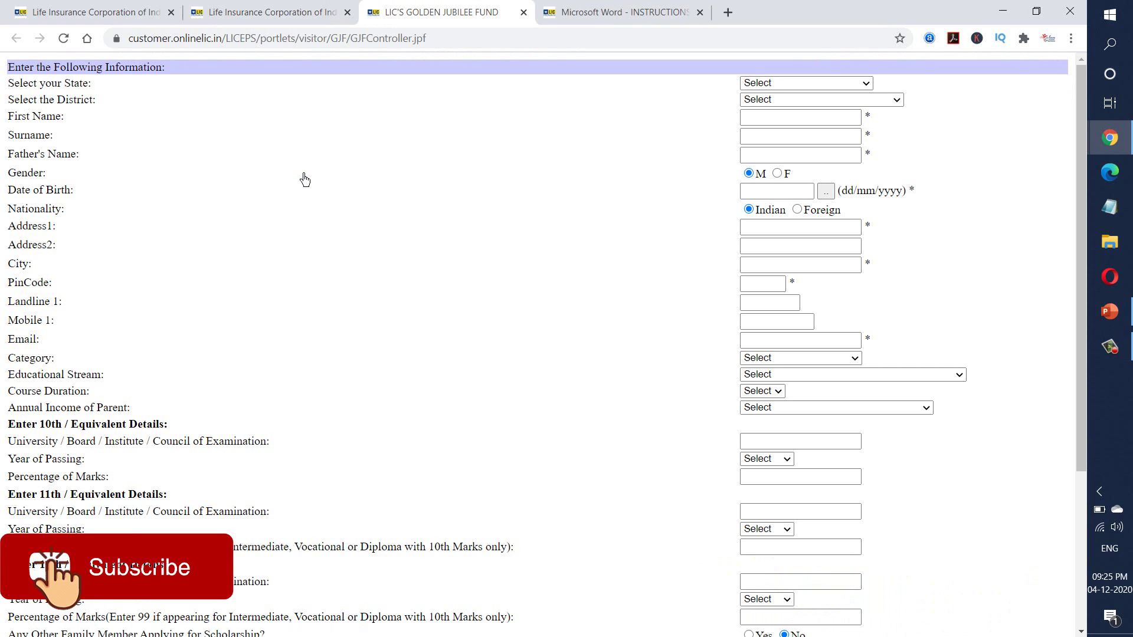
# - Select Maharashtra as the state and MUMBAI as the district
pyautogui.click(810, 83)
pyautogui.press('m')
pyautogui.press('Down')
pyautogui.press('Return')
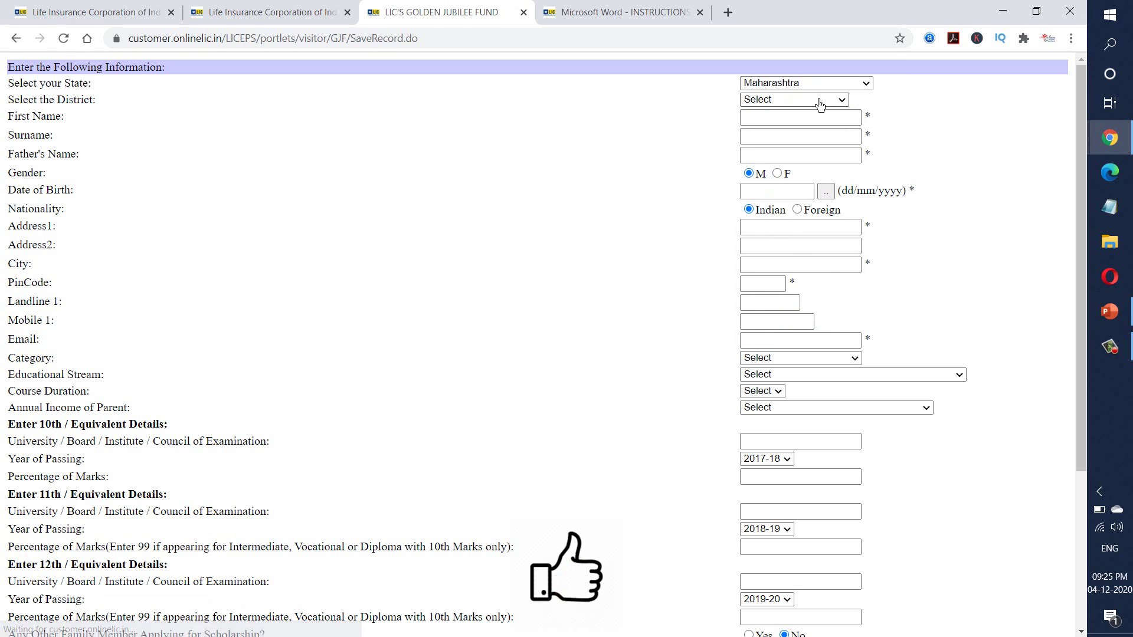
pyautogui.click(819, 100)
pyautogui.press('m')
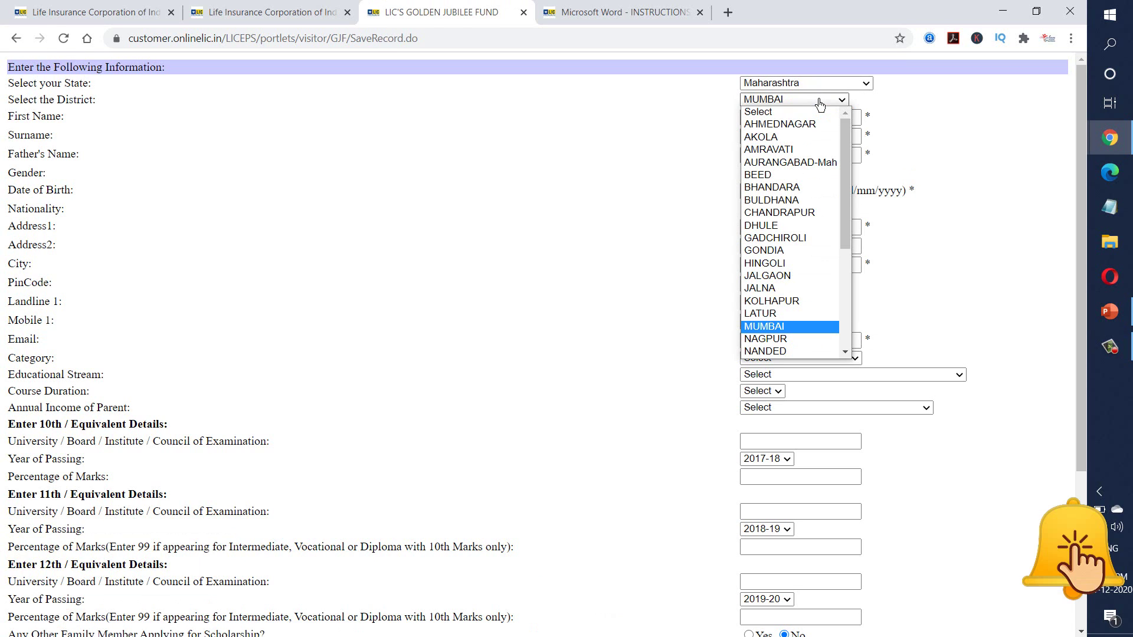
pyautogui.press('Return')
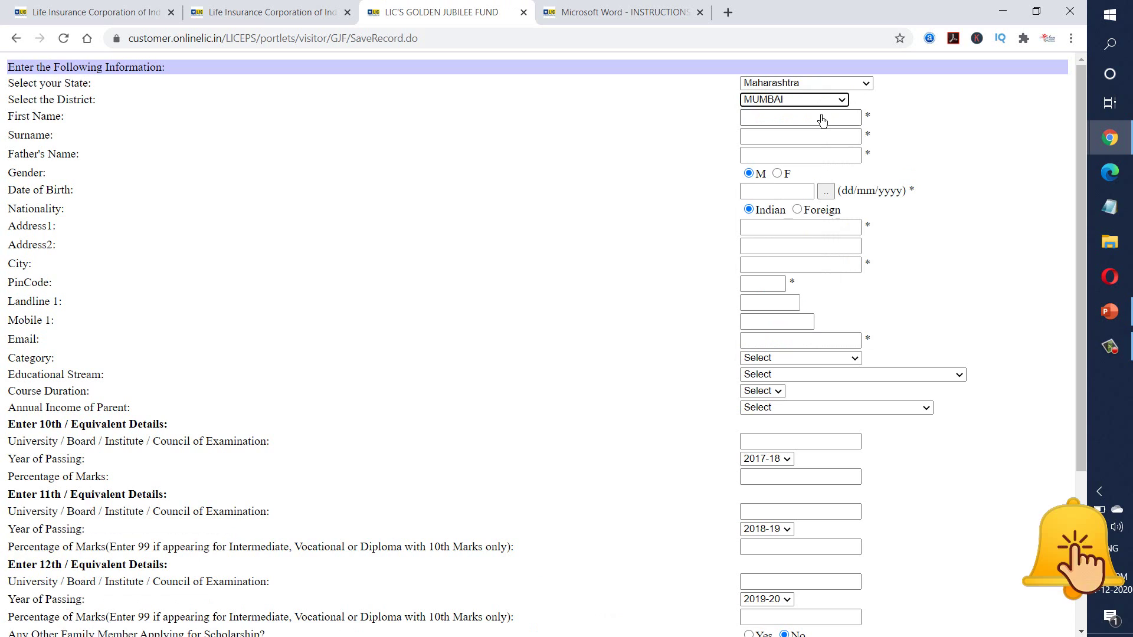
# - Enter the applicant's first name, surname, father's name, gender and date of birth
pyautogui.click(822, 121)
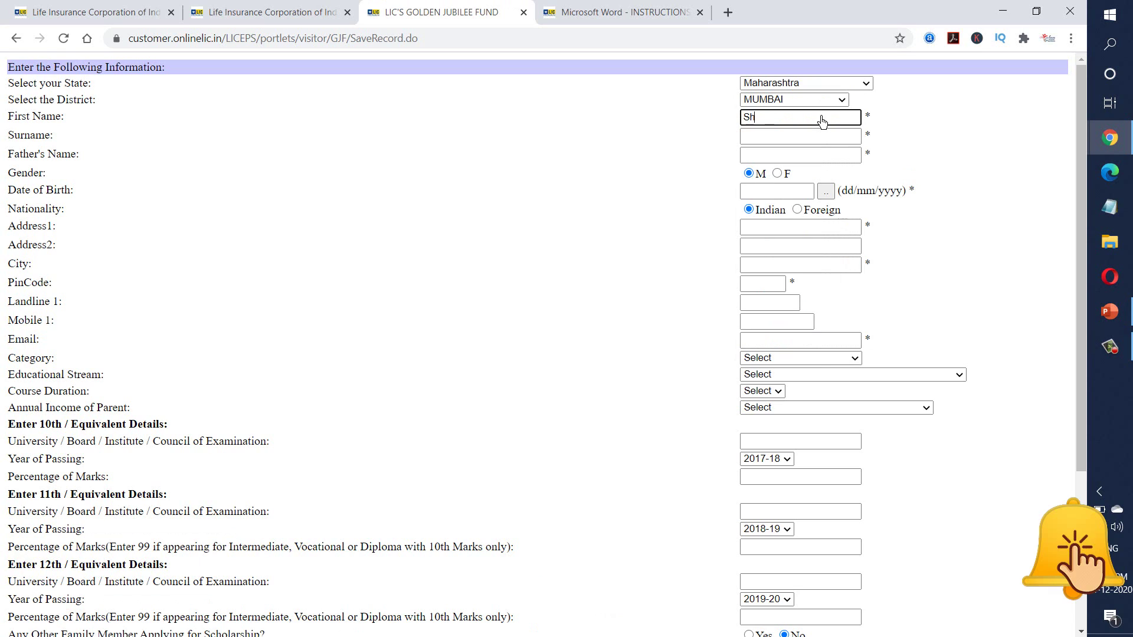
pyautogui.press('Tab')
pyautogui.press('Tab')
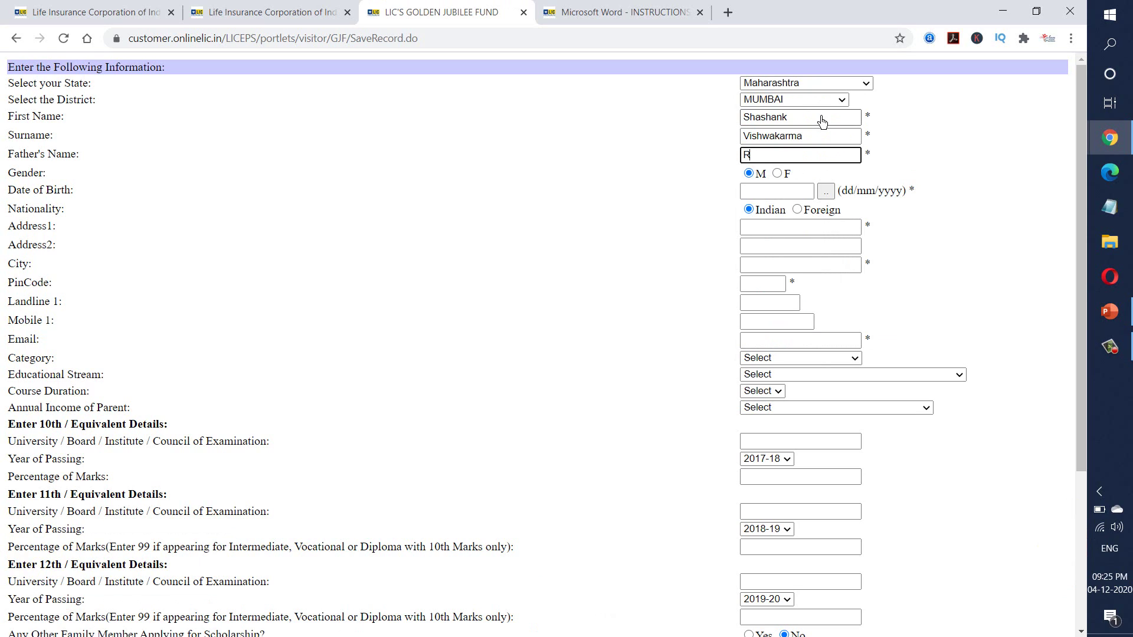
pyautogui.press('Tab')
pyautogui.press('Tab')
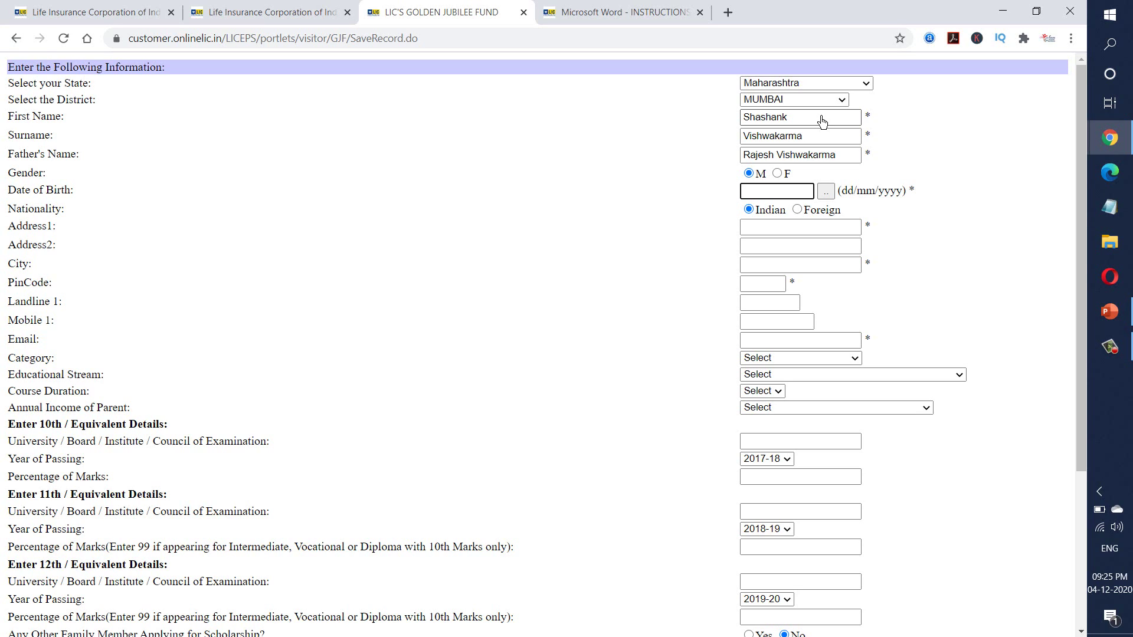
pyautogui.write('0')
pyautogui.press('BackSpace')
# - Fill in the applicant's two address lines, city and PIN code
pyautogui.click(769, 232)
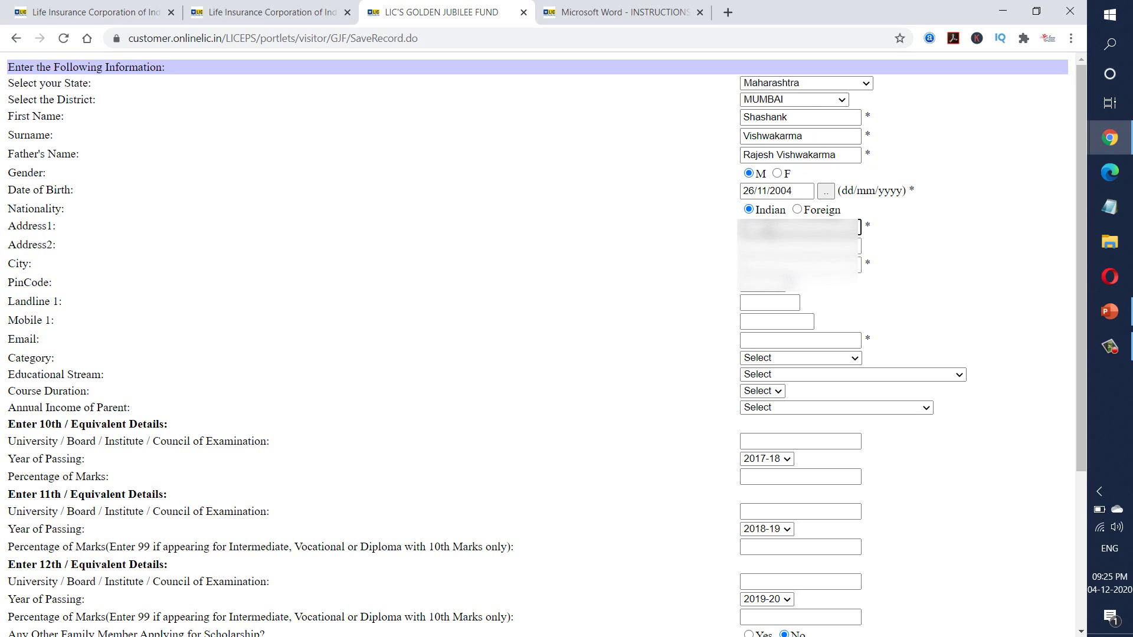
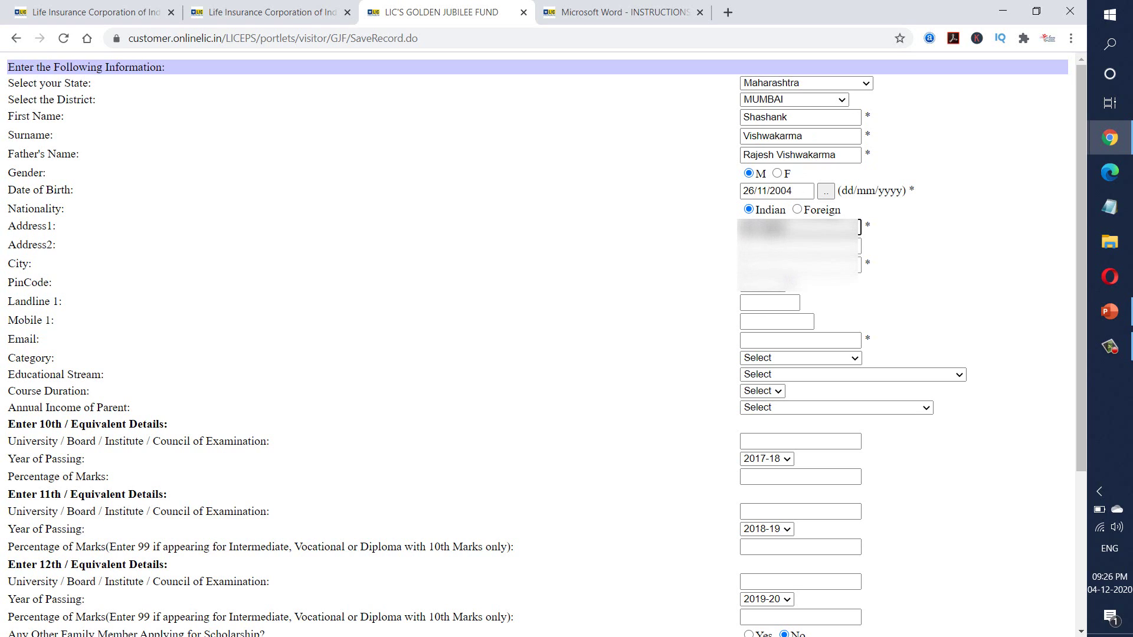
pyautogui.press('Tab')
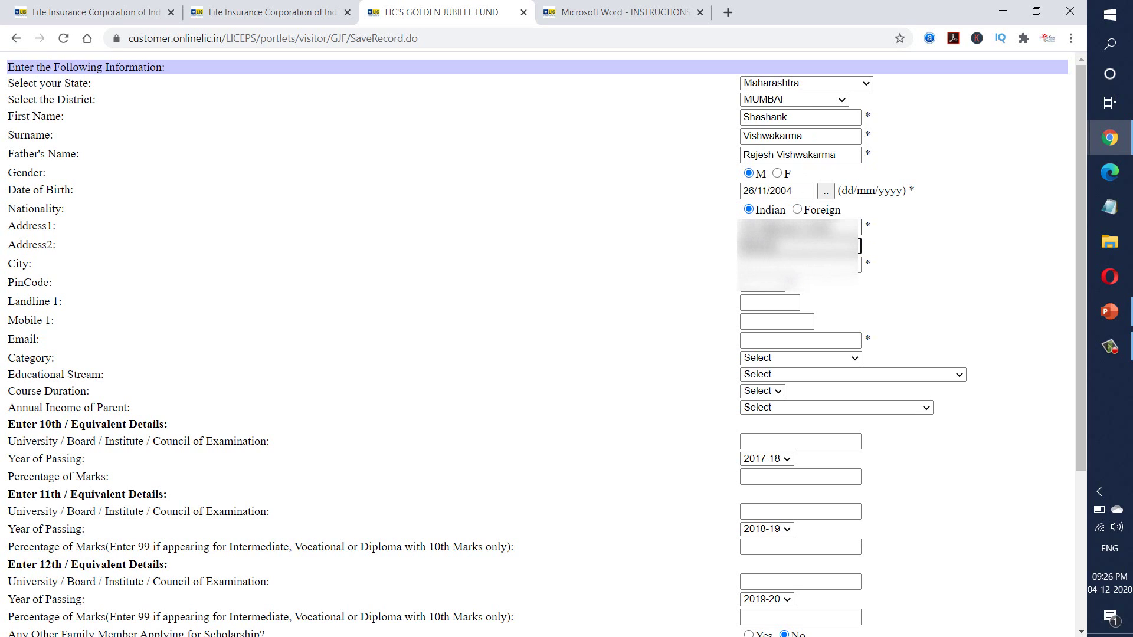
pyautogui.click(796, 269)
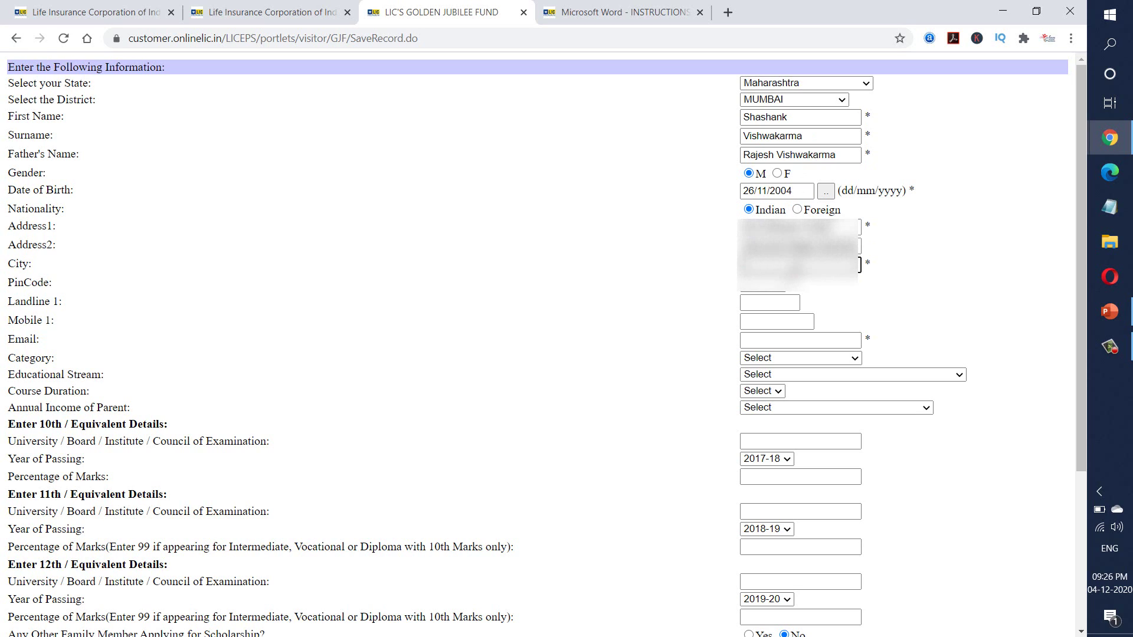
pyautogui.write('Mum')
pyautogui.write('bai')
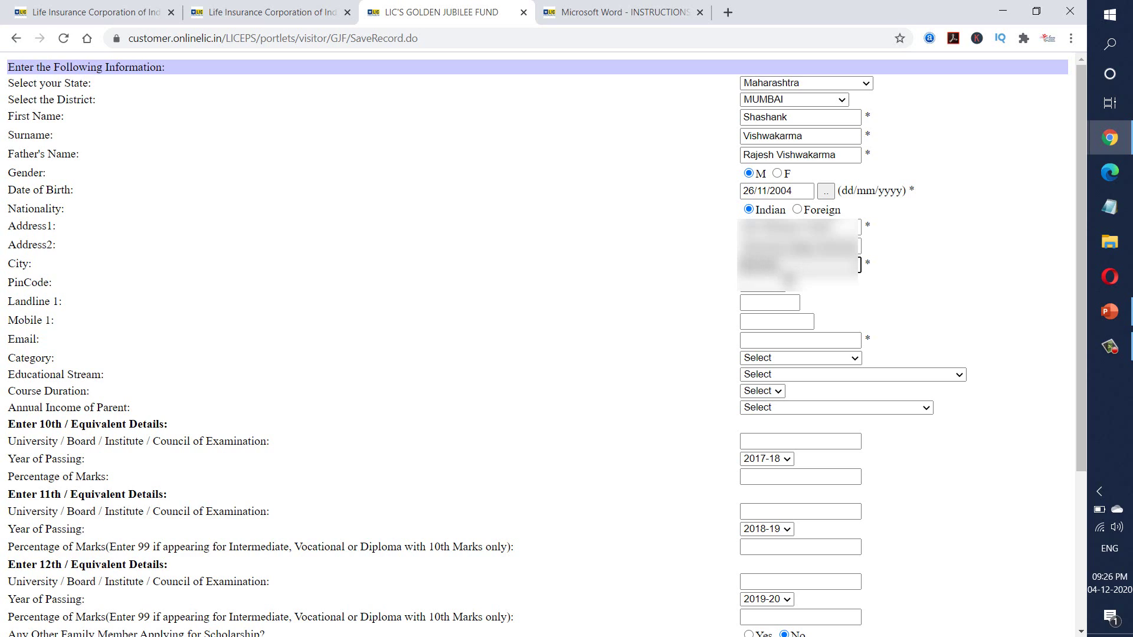
pyautogui.click(779, 291)
pyautogui.write('400053')
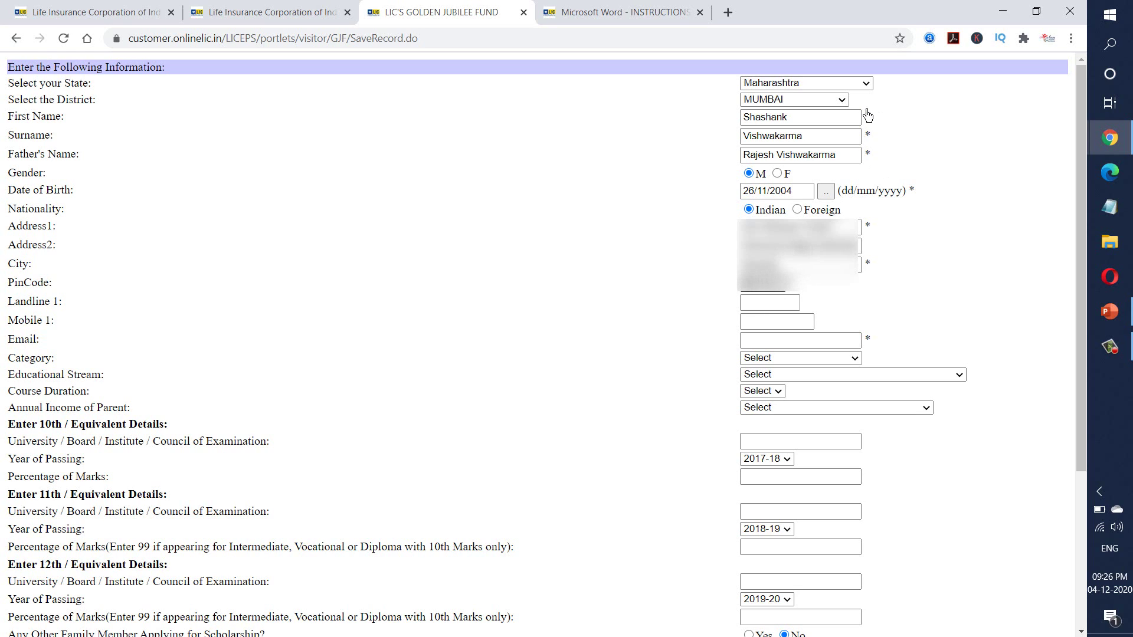
# - Enter the applicant's mobile number and email address
pyautogui.click(855, 346)
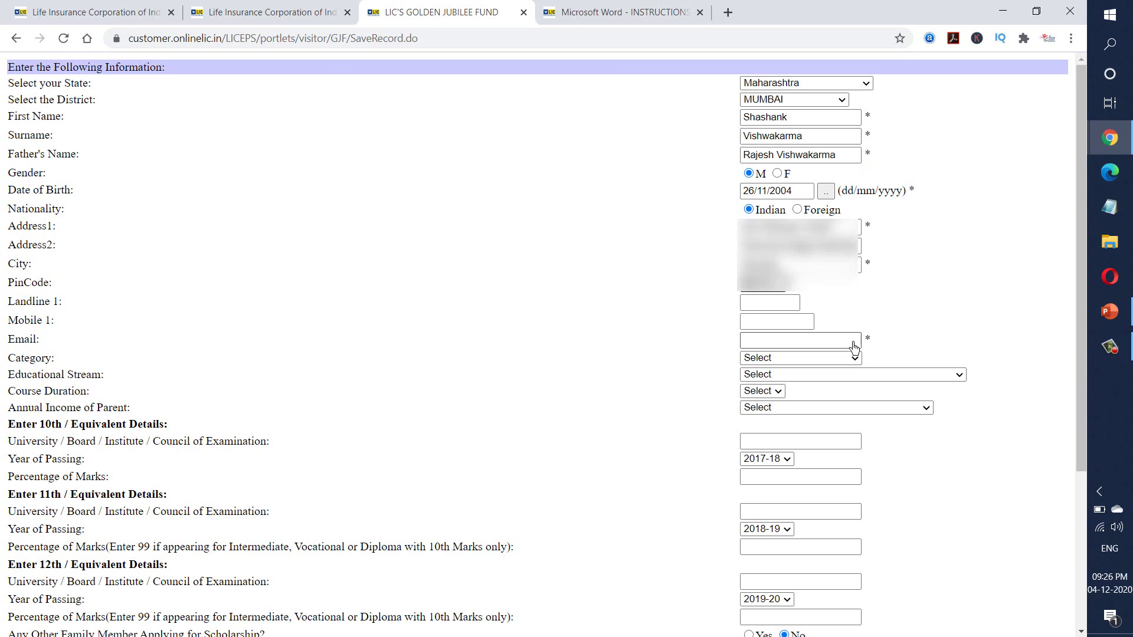
pyautogui.click(775, 309)
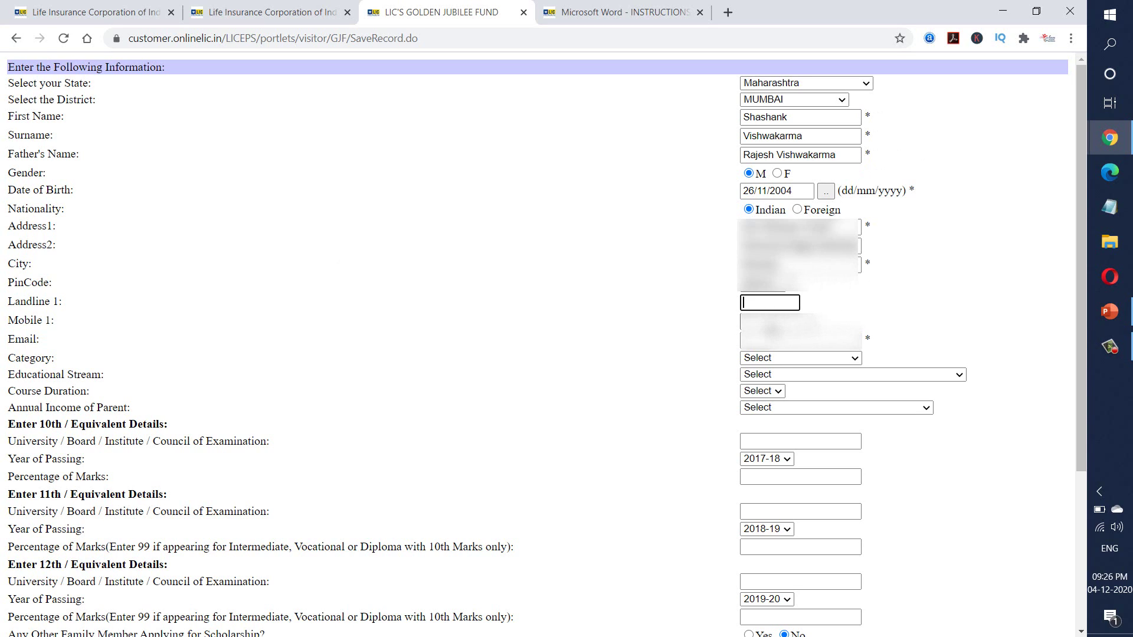
pyautogui.click(772, 328)
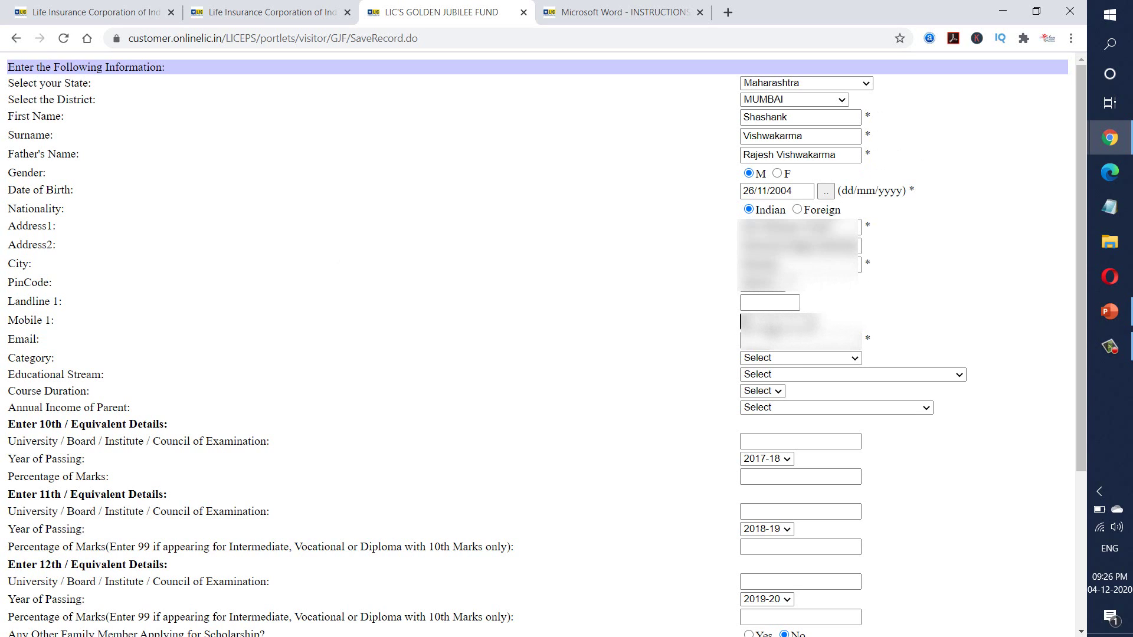
pyautogui.write('??')
pyautogui.click(773, 344)
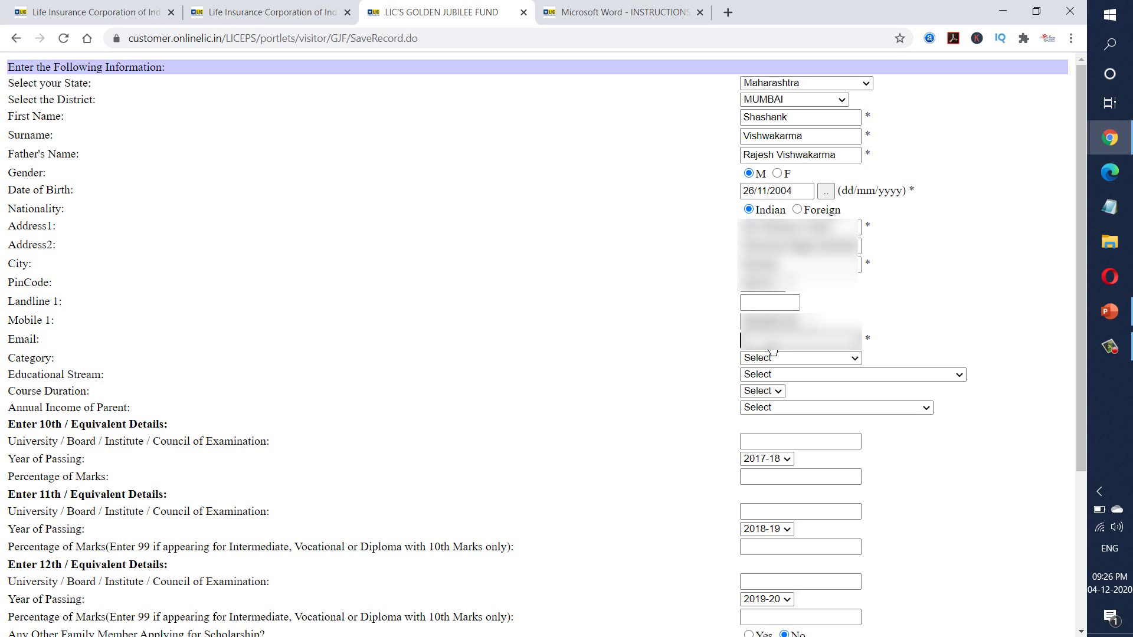
pyautogui.write('??????')
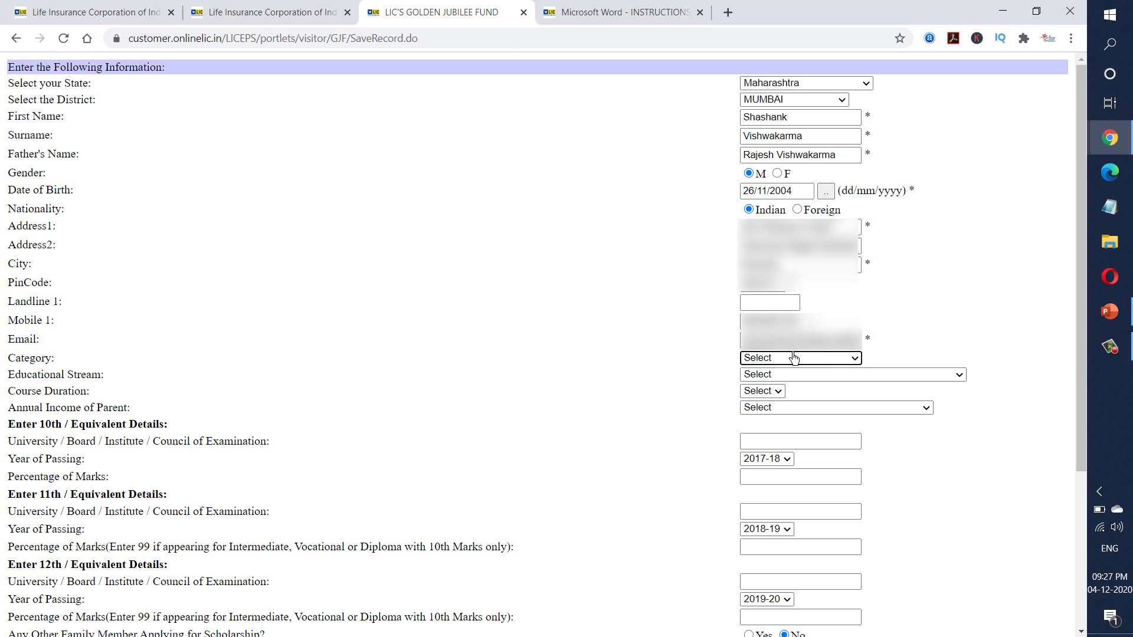
# - Set the category to General and the educational stream to Diploma Courses
pyautogui.click(803, 361)
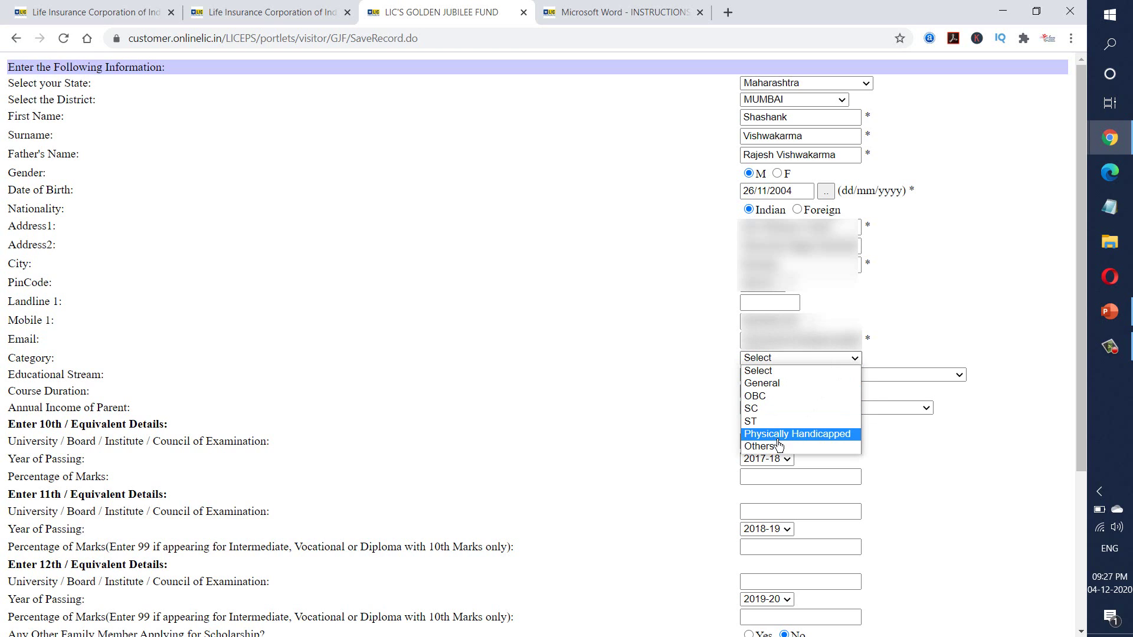
pyautogui.click(773, 387)
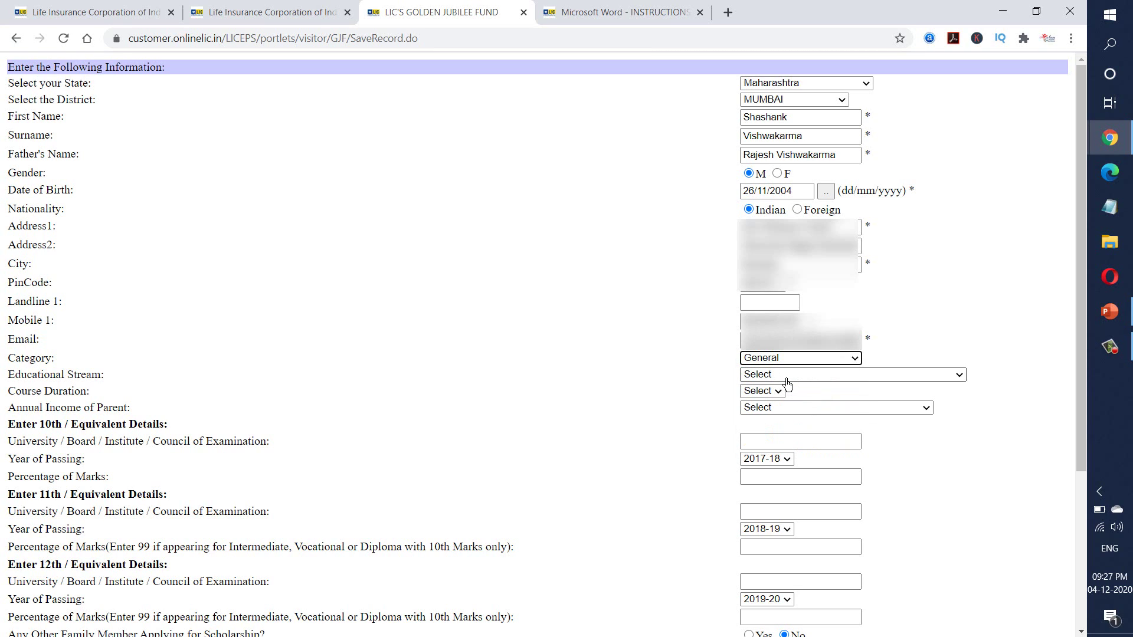
pyautogui.click(788, 378)
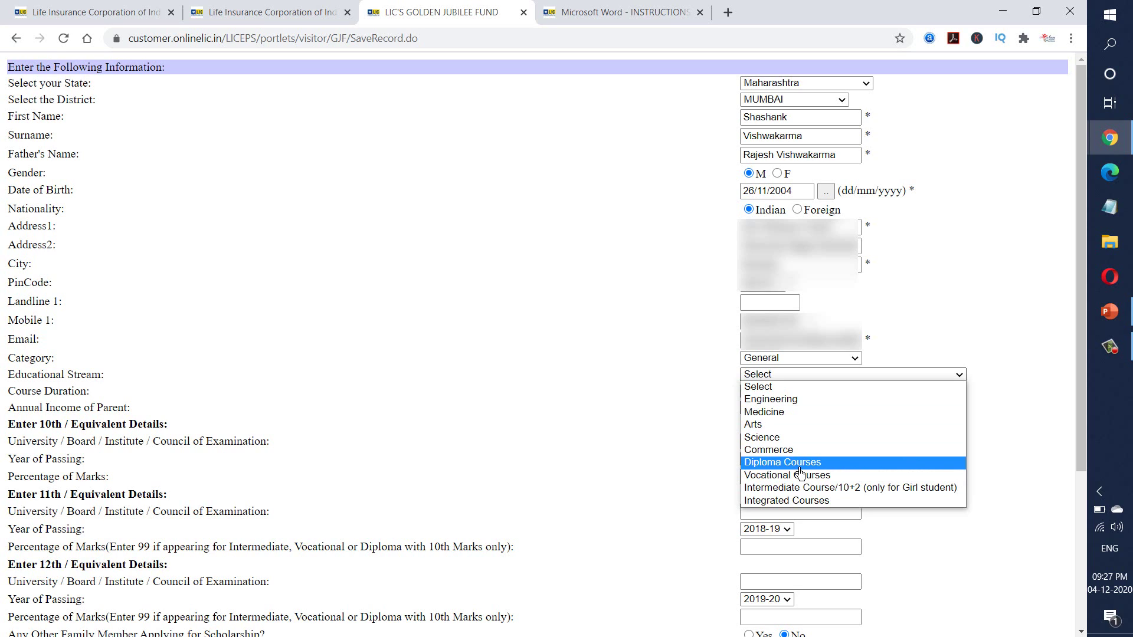
pyautogui.click(801, 467)
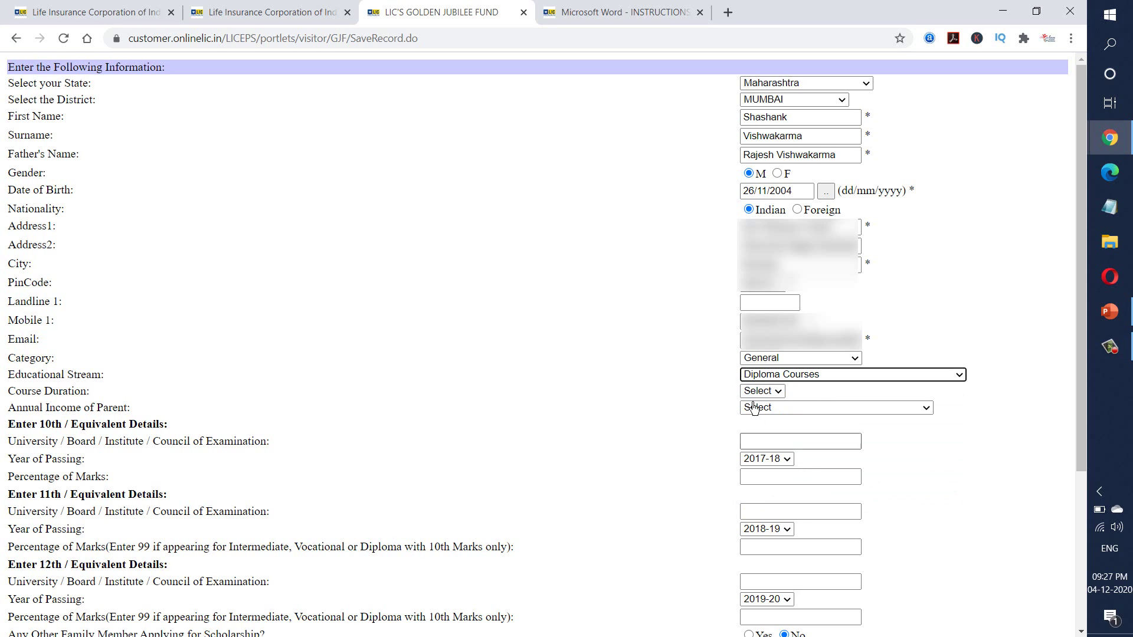
# - Set course duration to 2 and parental income to Rs.1,50,001 to Rs.2,00,000/- per annum
pyautogui.click(769, 392)
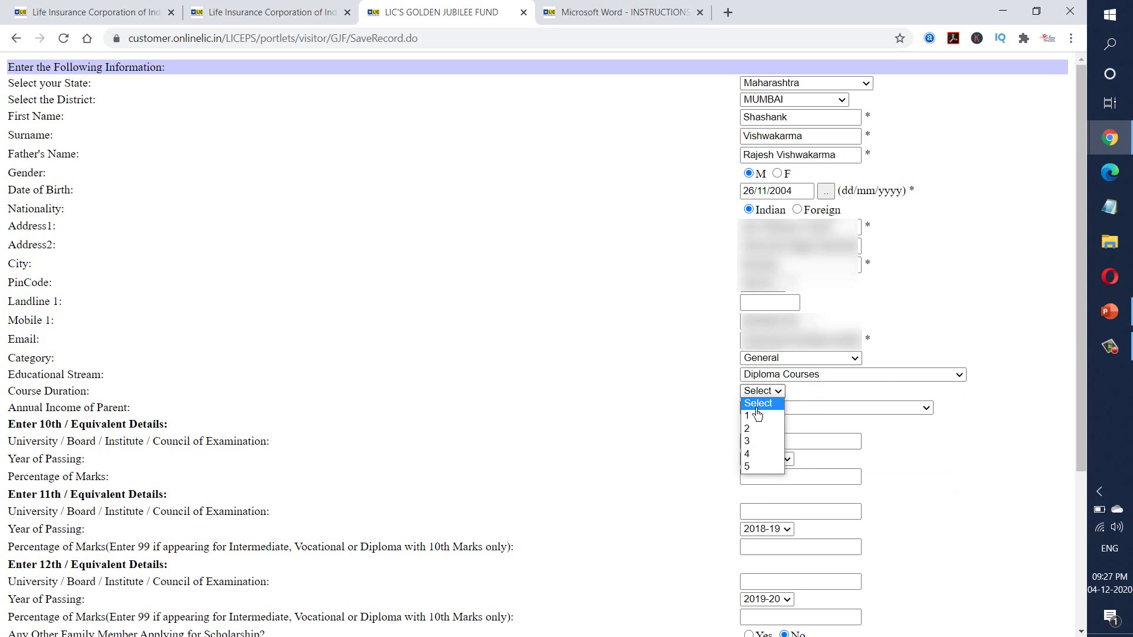
pyautogui.click(758, 430)
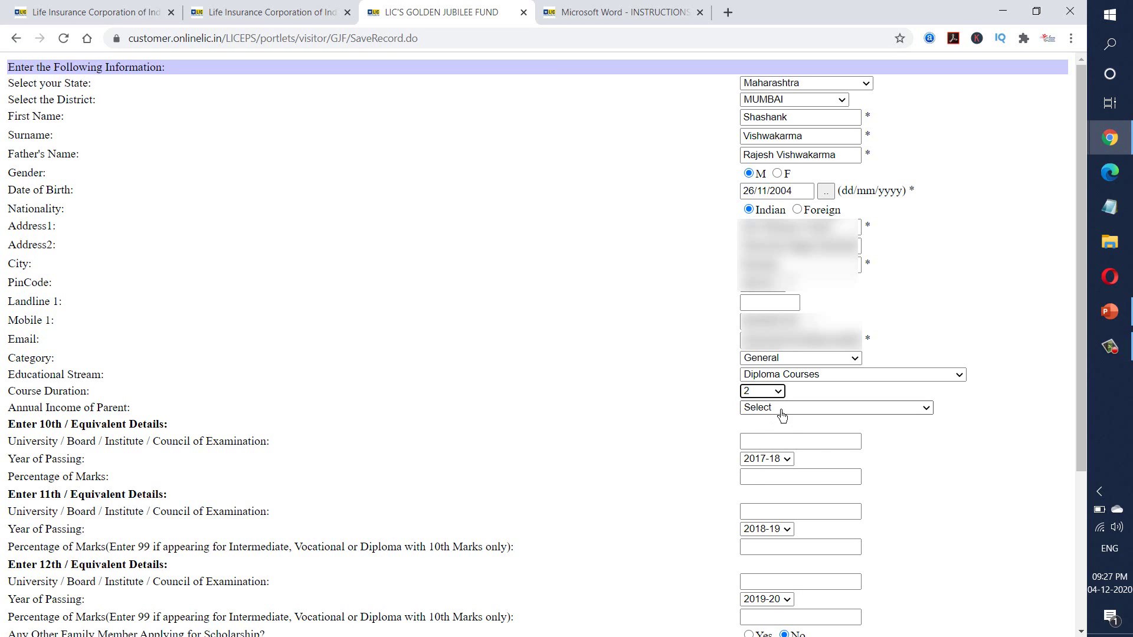
pyautogui.click(781, 409)
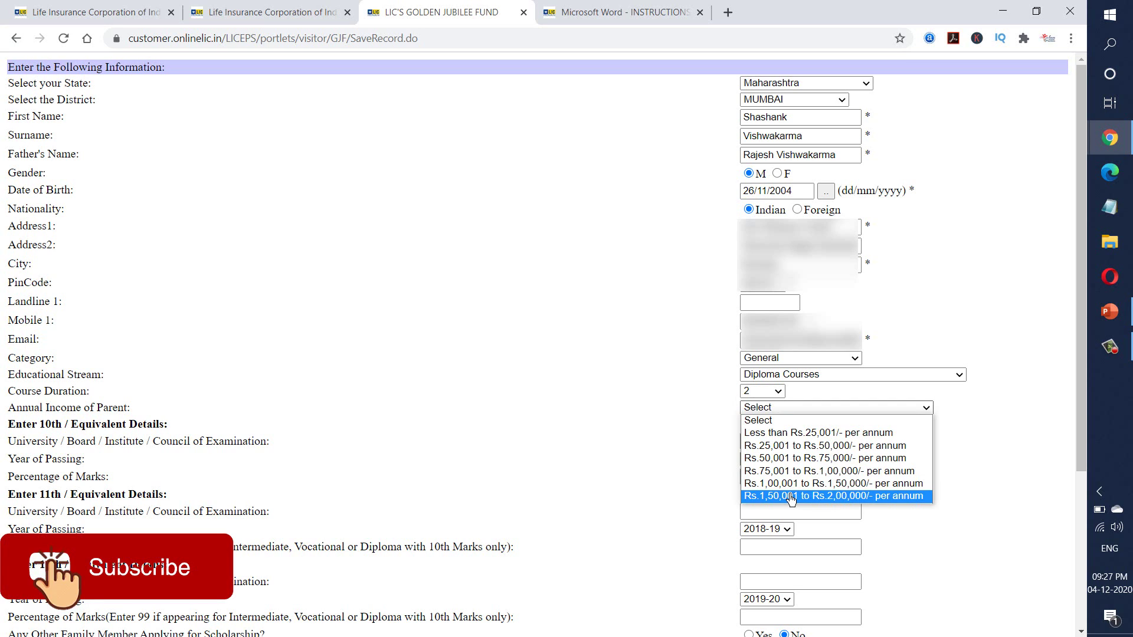
pyautogui.click(791, 498)
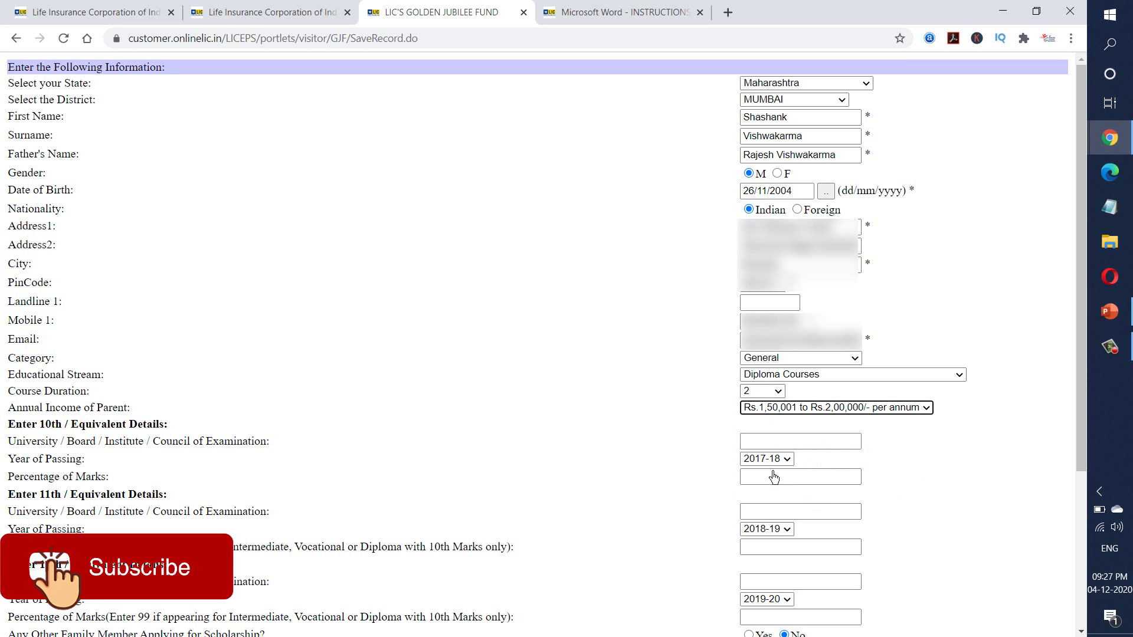
pyautogui.click(762, 449)
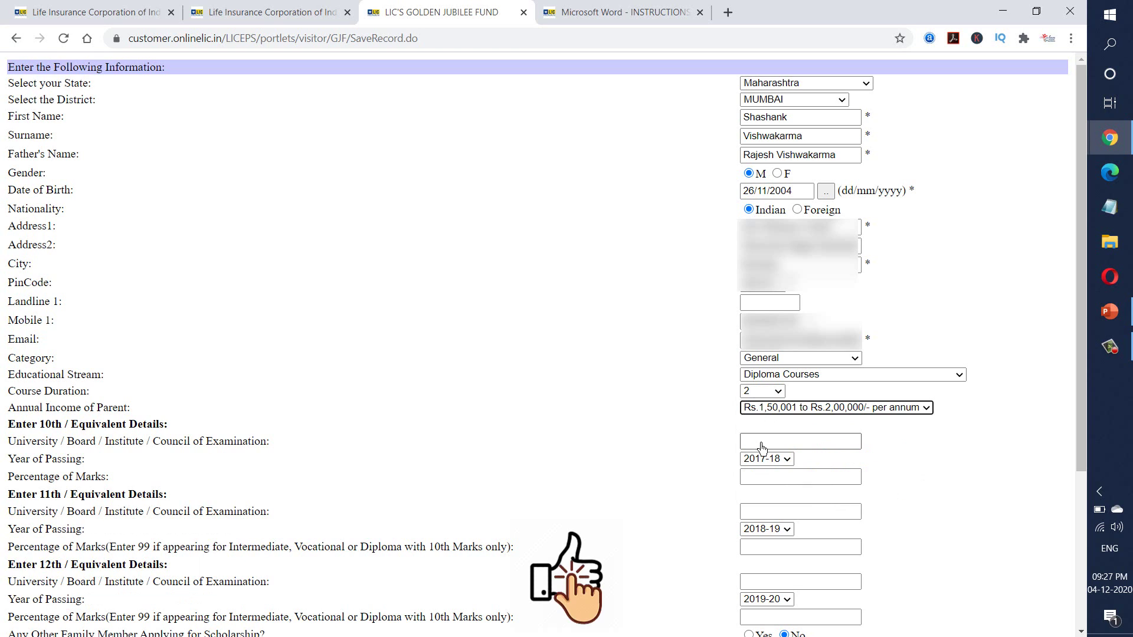
# - Enter the 10th board as Maharashtra State Board, passing year 2017-18, and 63.60 percent marks
pyautogui.write('Mahar')
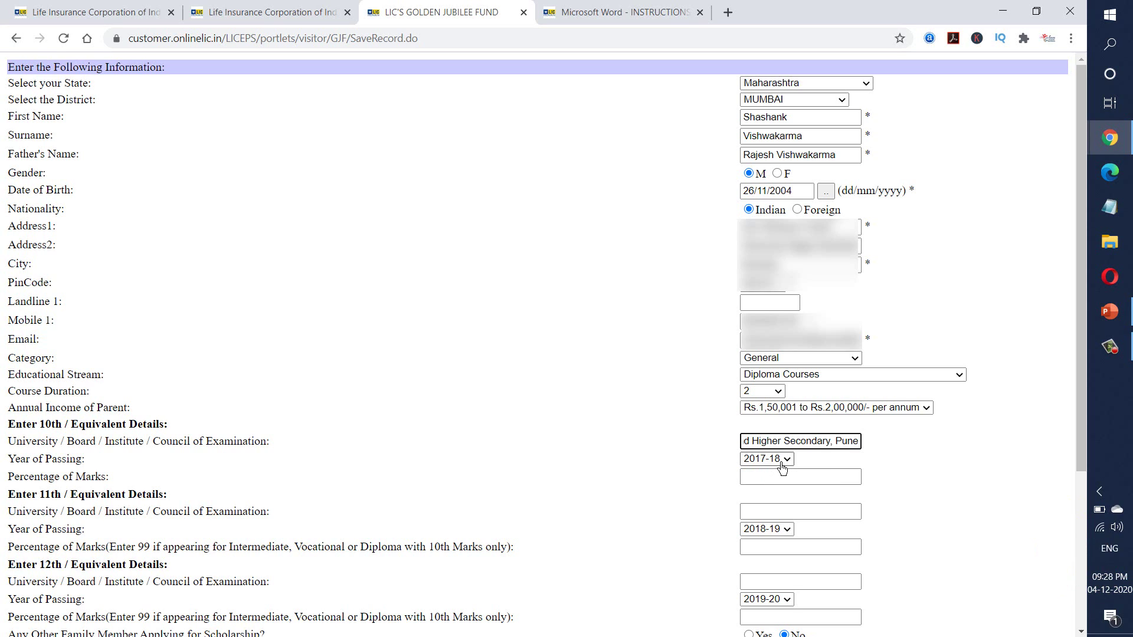
pyautogui.click(782, 470)
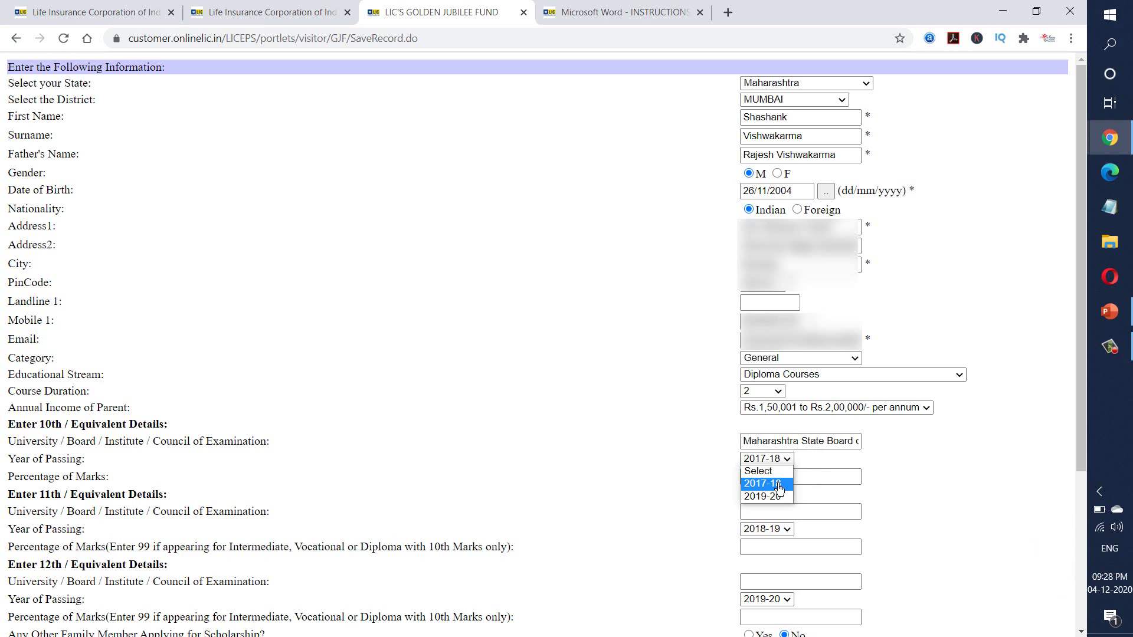
pyautogui.click(779, 489)
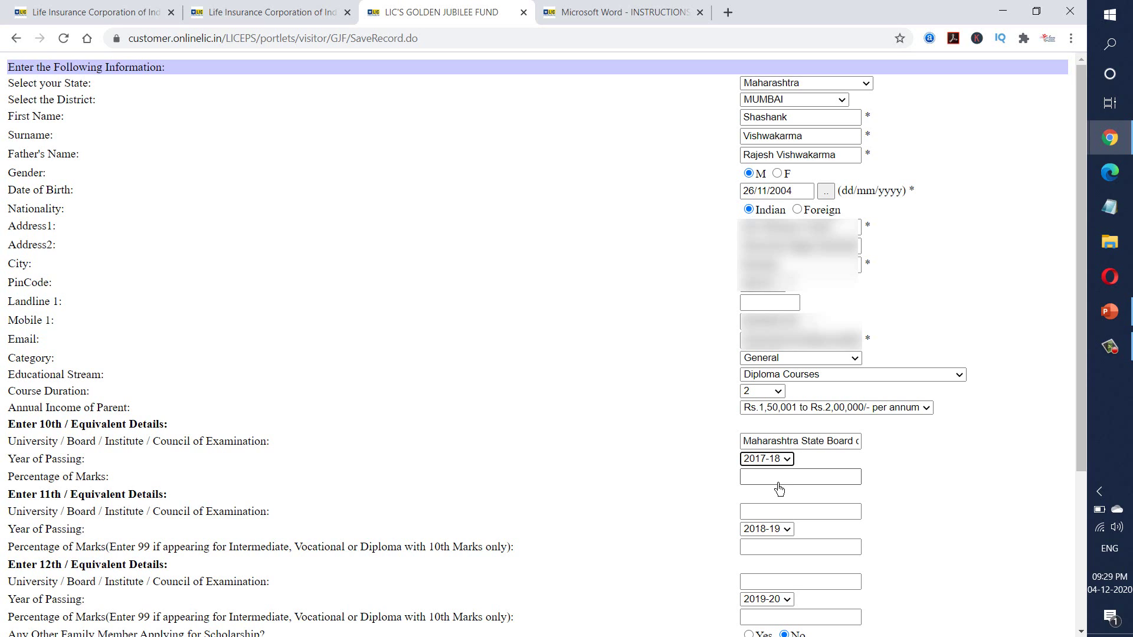
pyautogui.click(779, 482)
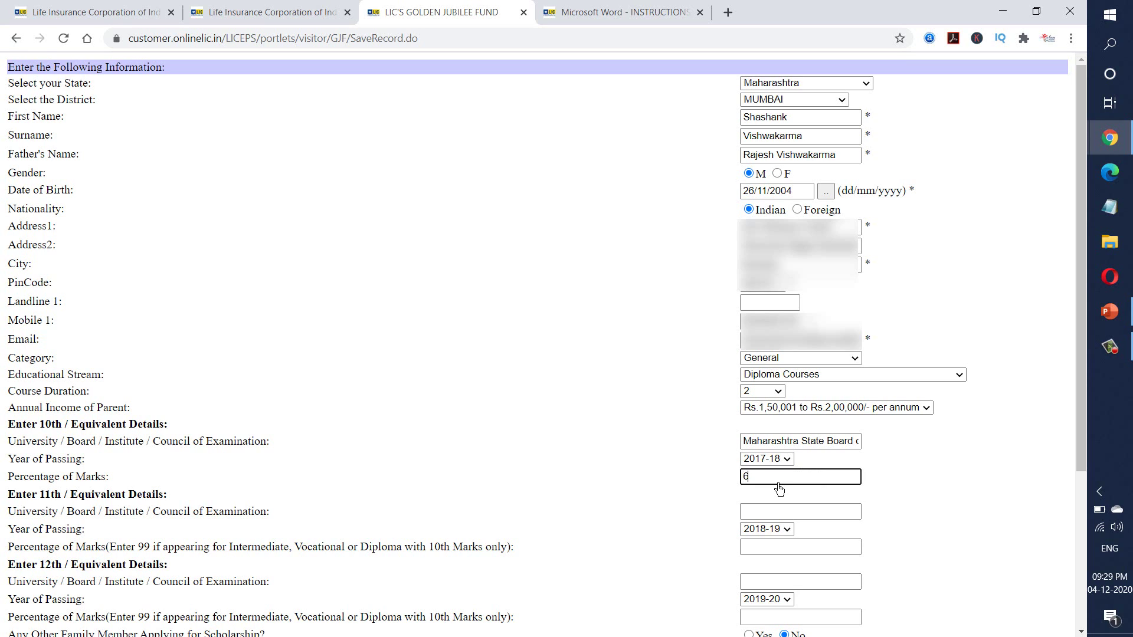
pyautogui.write('63.60')
pyautogui.scroll(-2, 779, 490)
# - Switch the 10th passing year to 2019-20, scroll to the Declaration, and submit the application
pyautogui.click(818, 373)
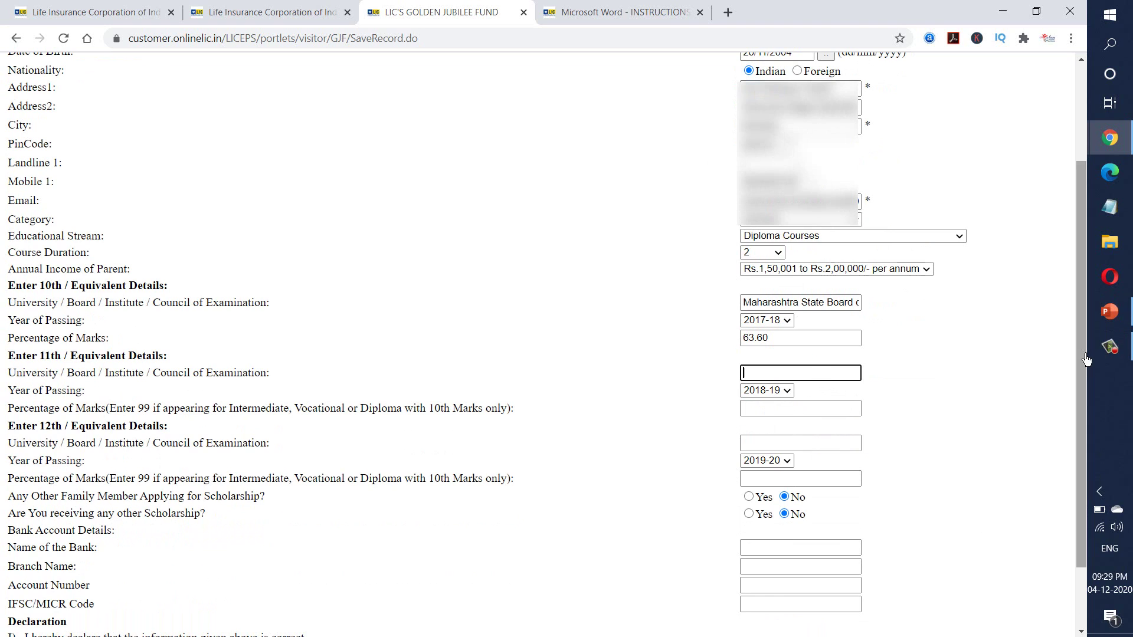
pyautogui.click(782, 323)
pyautogui.click(777, 358)
pyautogui.scroll(-2, 1085, 373)
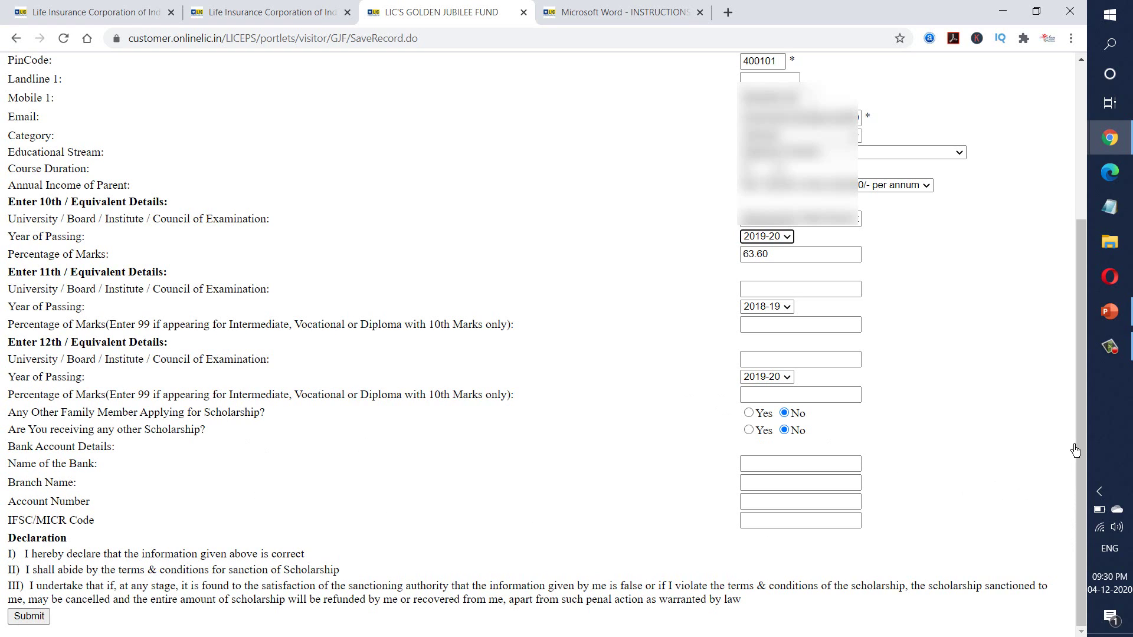
pyautogui.moveTo(1082, 451); pyautogui.dragTo(1085, 265)
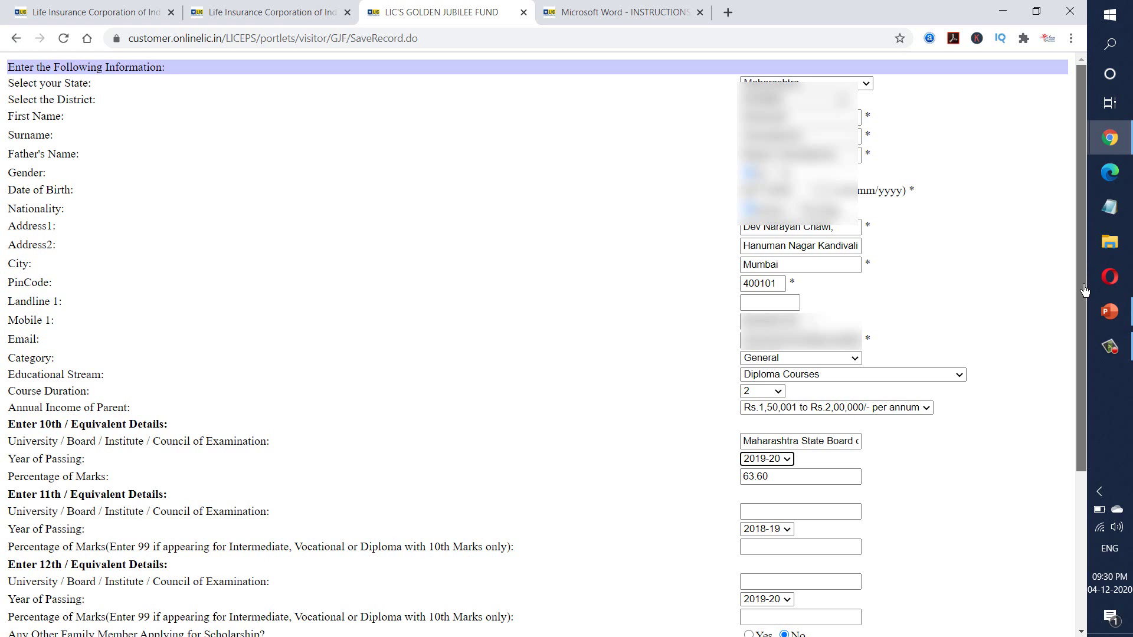
pyautogui.moveTo(1085, 290); pyautogui.dragTo(1072, 444)
pyautogui.click(29, 635)
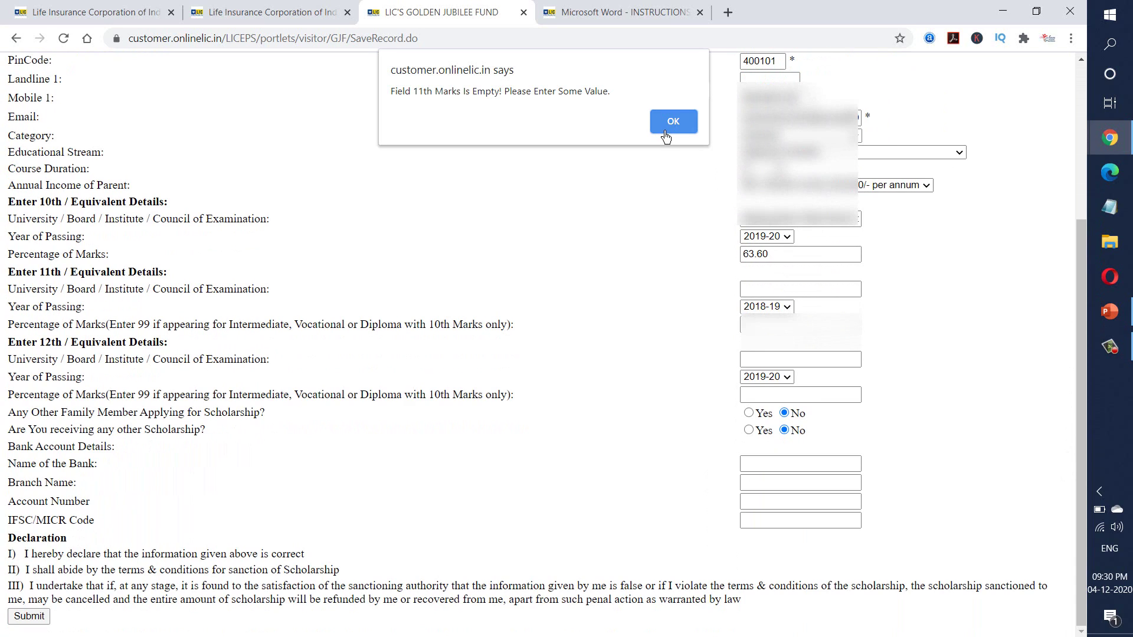
# - Dismiss the 'Field 11th Marks Is Empty' alert with OK
pyautogui.click(670, 121)
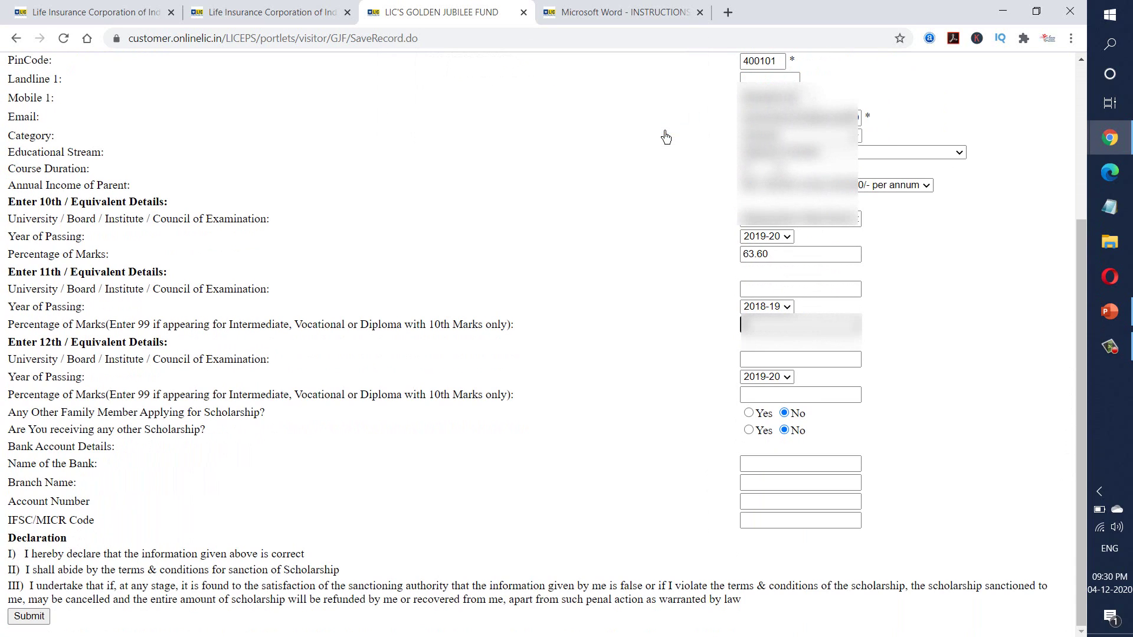